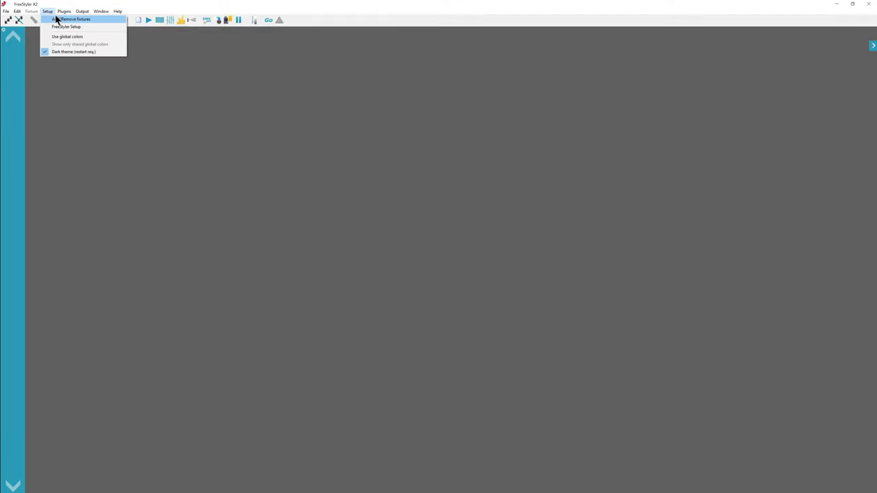
- Open the fixture setup and select the INNO ROLL LED in the AMERICAN DJ fixture library
{"action": "left_click", "coordinate": [59, 20]}
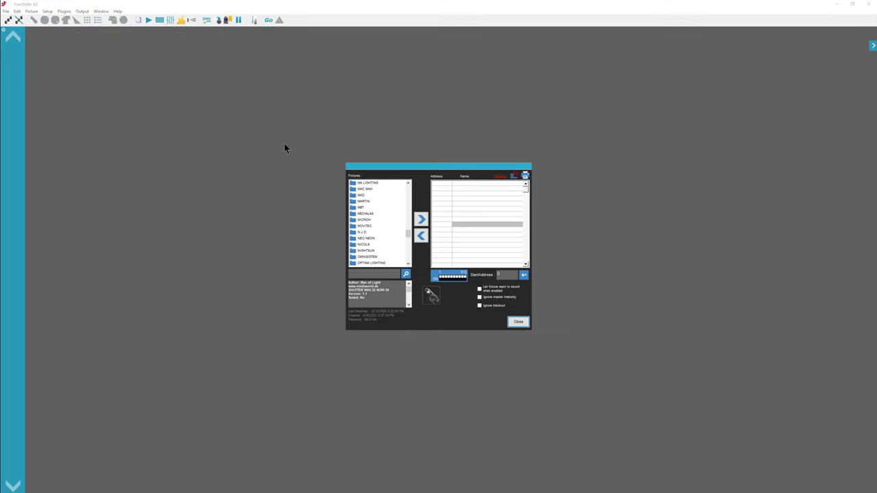
{"action": "left_click", "coordinate": [368, 226]}
{"action": "scroll", "coordinate": [370, 233], "scroll_direction": "down", "scroll_amount": 1}
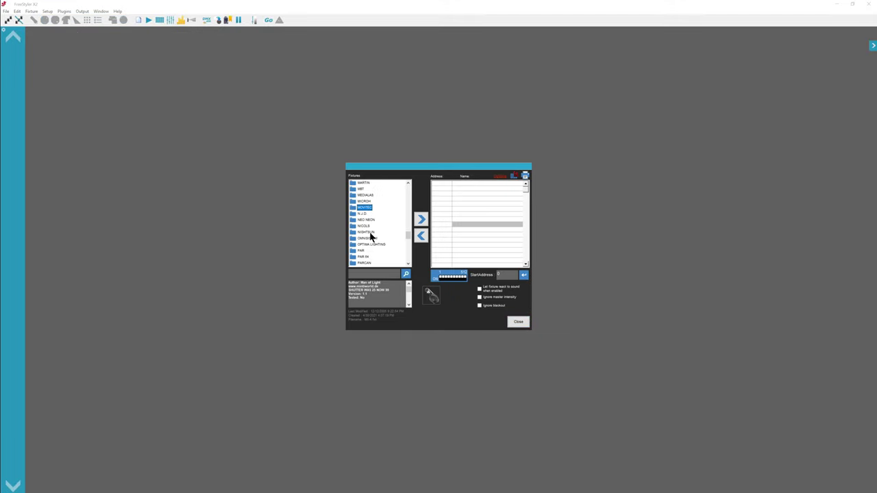
{"action": "key", "text": "Home"}
{"action": "double_click", "coordinate": [361, 227]}
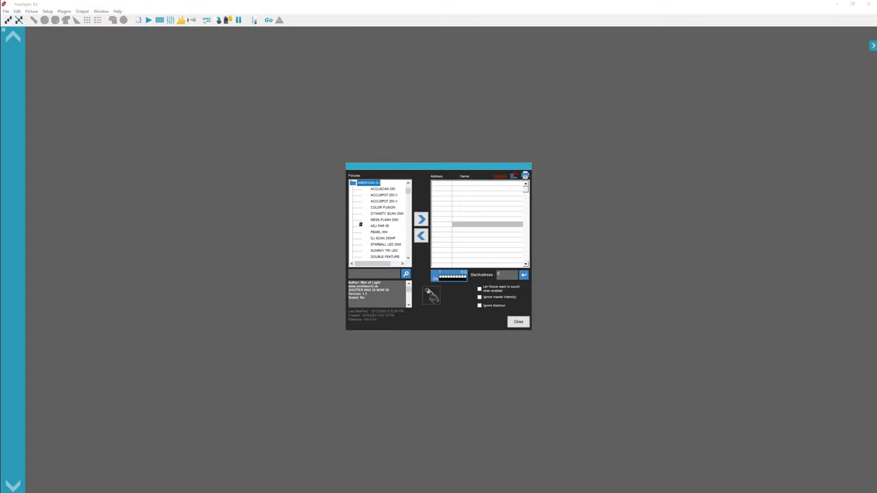
{"action": "left_click", "coordinate": [378, 237]}
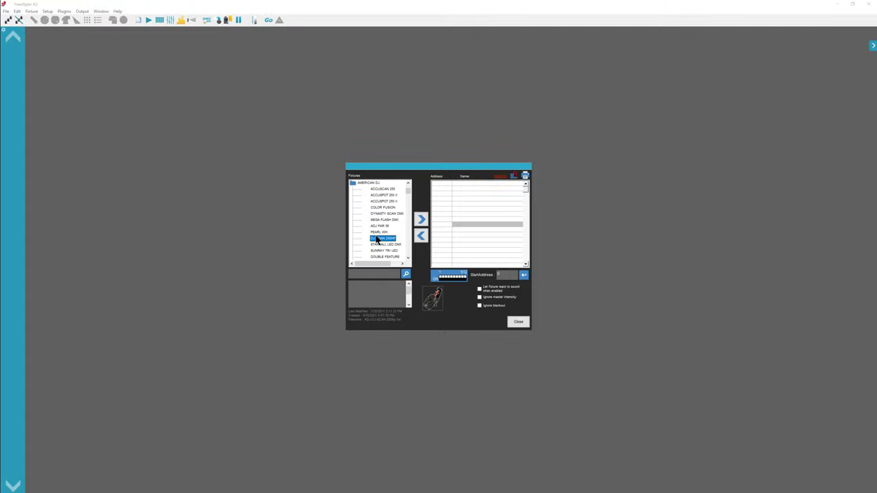
{"action": "scroll", "coordinate": [376, 238], "scroll_direction": "down", "scroll_amount": 1}
{"action": "scroll", "coordinate": [377, 238], "scroll_direction": "down", "scroll_amount": 5}
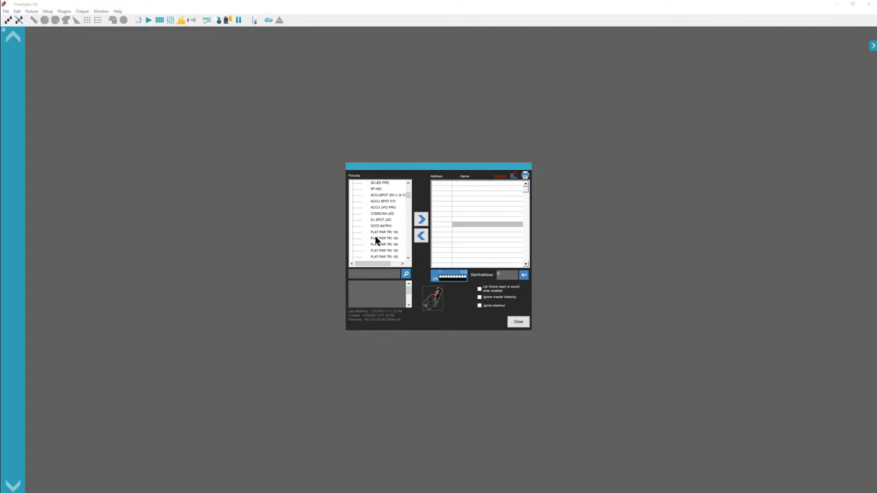
{"action": "scroll", "coordinate": [381, 237], "scroll_direction": "down", "scroll_amount": 3}
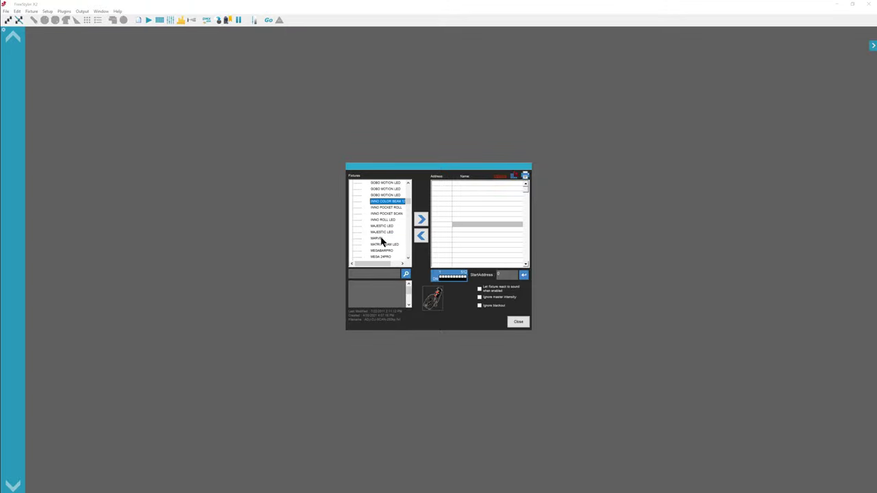
{"action": "left_click", "coordinate": [383, 220]}
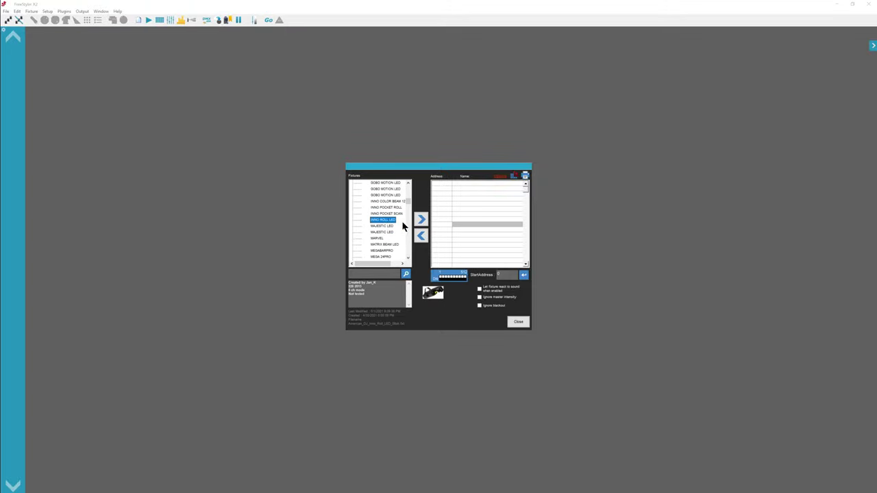
- Add two Inno Roll LED fixtures in DMX universe 1 from start address 1, with addressing and automatic group creation enabled
{"action": "left_click", "coordinate": [423, 220]}
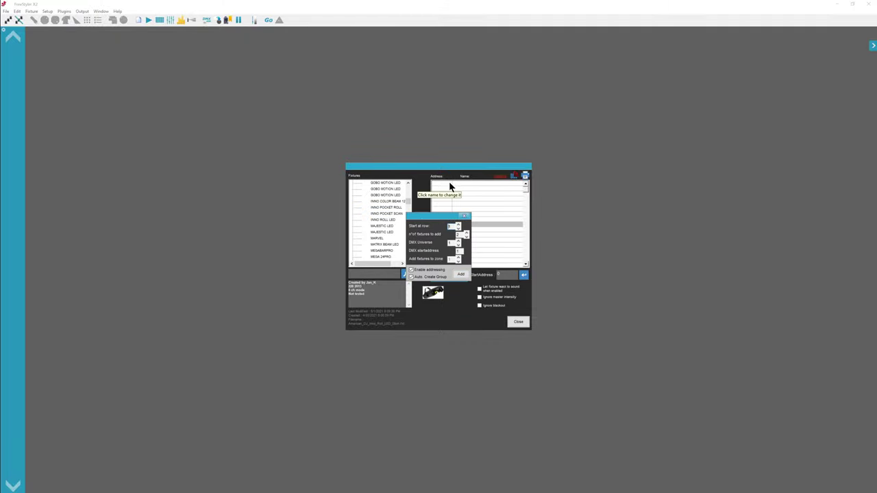
{"action": "left_click", "coordinate": [451, 226]}
{"action": "left_click", "coordinate": [467, 235]}
{"action": "left_click", "coordinate": [466, 238]}
{"action": "left_click", "coordinate": [451, 242]}
{"action": "double_click", "coordinate": [448, 243]}
{"action": "double_click", "coordinate": [458, 252]}
{"action": "type", "text": "3"}
{"action": "left_click", "coordinate": [461, 275]}
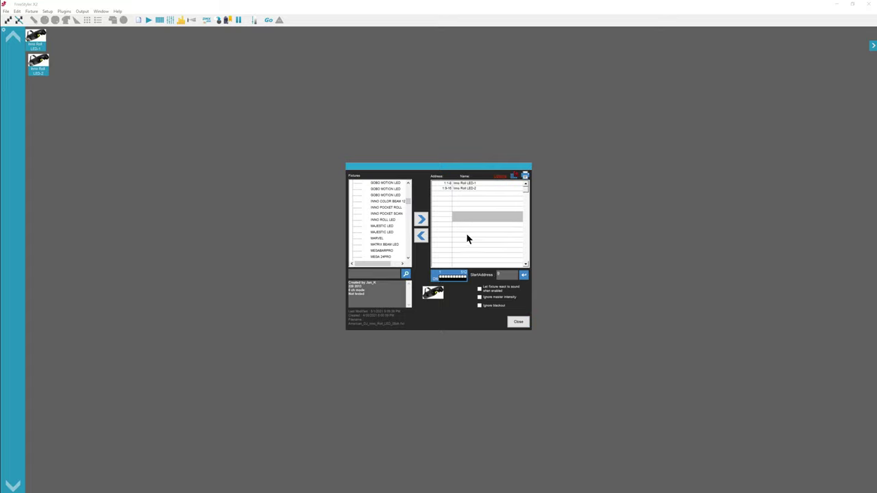
- Collapse the AMERICAN DJ folder and search the fixture library for mx1
{"action": "scroll", "coordinate": [380, 213], "scroll_direction": "up", "scroll_amount": 15}
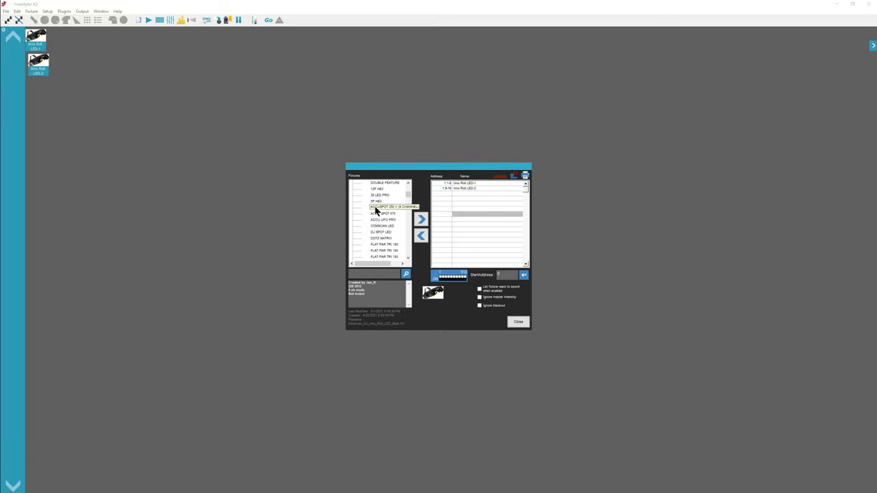
{"action": "double_click", "coordinate": [368, 233]}
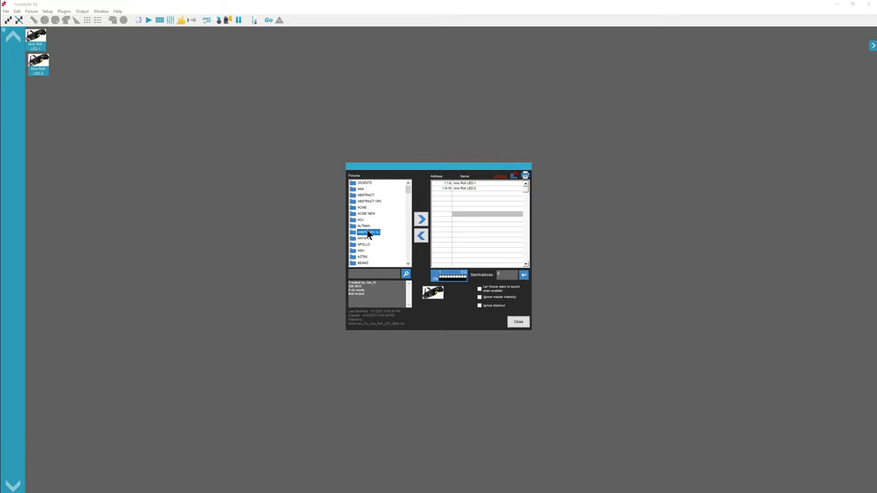
{"action": "left_click", "coordinate": [366, 274]}
{"action": "type", "text": "mx1"}
{"action": "key", "text": "Return"}
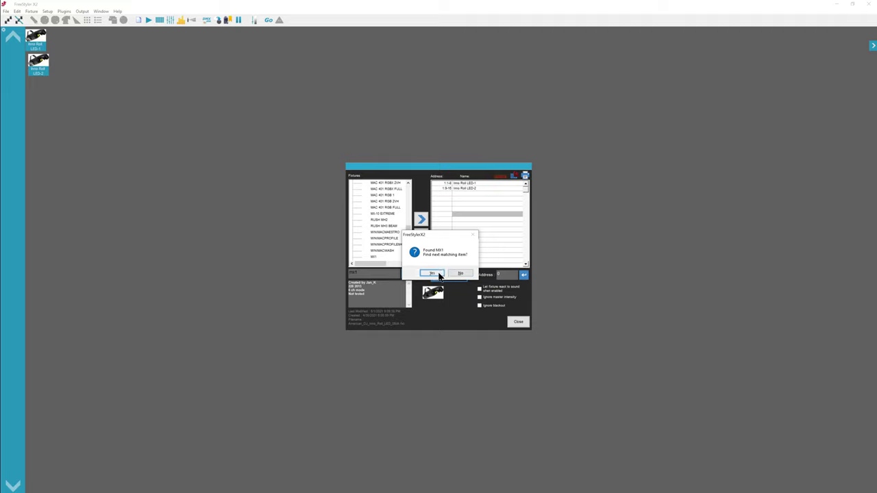
{"action": "left_click", "coordinate": [439, 274]}
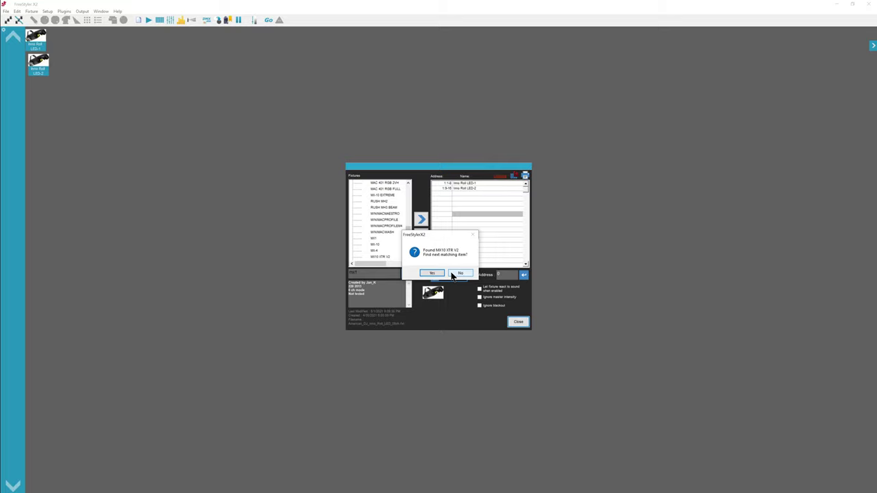
{"action": "left_click", "coordinate": [454, 274]}
- Add four Martin MX1 fixtures in DMX universe 1 from start address 17, grouped automatically
{"action": "left_click", "coordinate": [373, 240]}
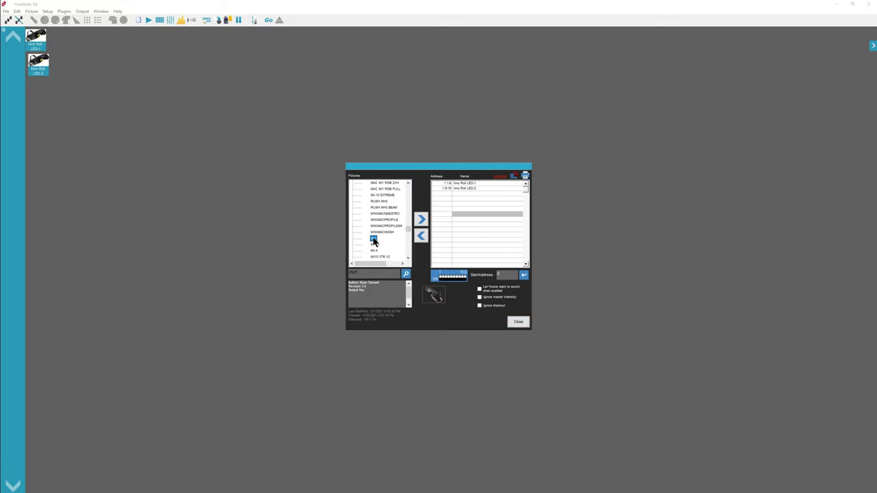
{"action": "left_click", "coordinate": [421, 221]}
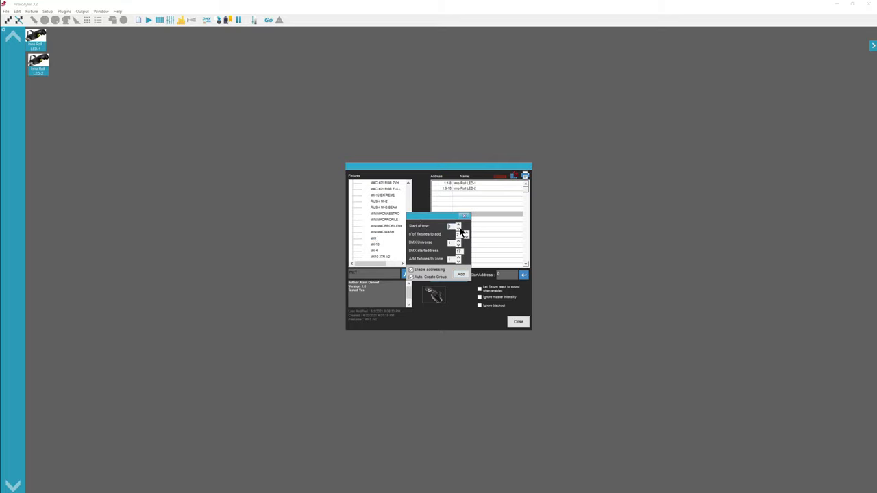
{"action": "left_click", "coordinate": [466, 232]}
{"action": "left_click", "coordinate": [466, 232]}
{"action": "double_click", "coordinate": [457, 233]}
{"action": "double_click", "coordinate": [459, 251]}
{"action": "type", "text": "17"}
{"action": "left_click", "coordinate": [461, 276]}
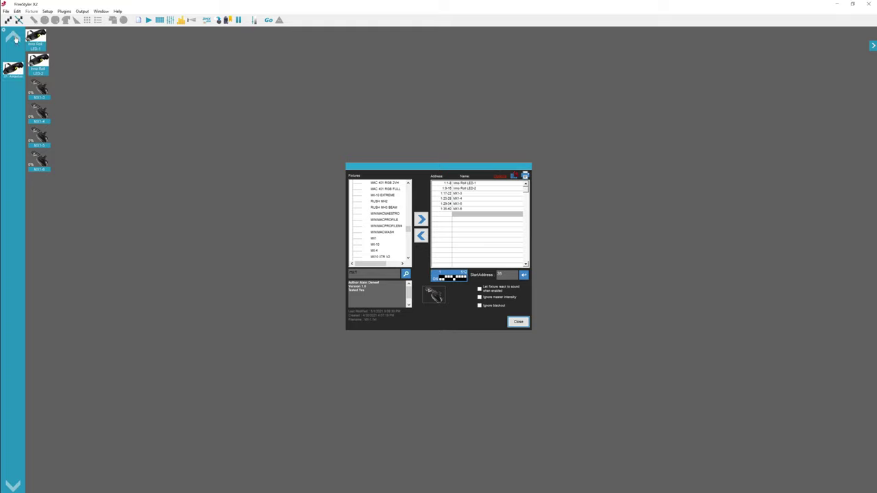
- Add two Martin MX-4 fixtures in DMX universe 1 from start address 41, grouped automatically
{"action": "left_click", "coordinate": [375, 251]}
{"action": "left_click", "coordinate": [421, 220]}
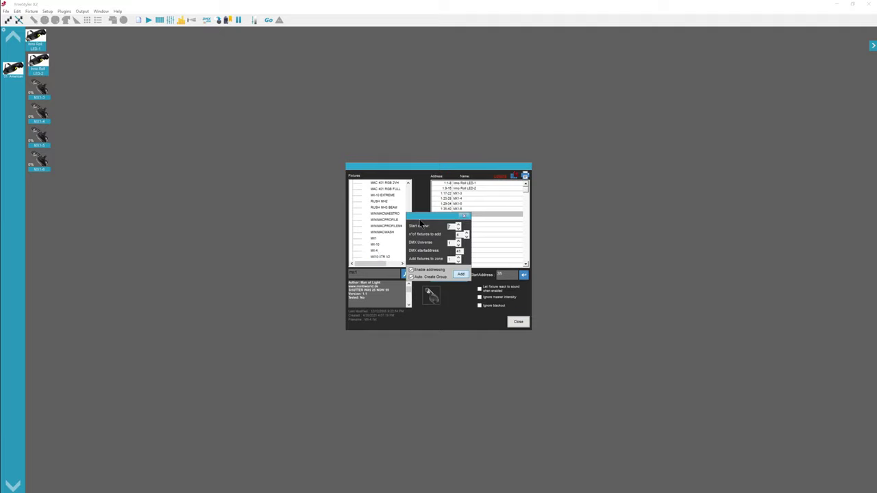
{"action": "left_click", "coordinate": [466, 236]}
{"action": "type", "text": "1"}
{"action": "left_click", "coordinate": [462, 274]}
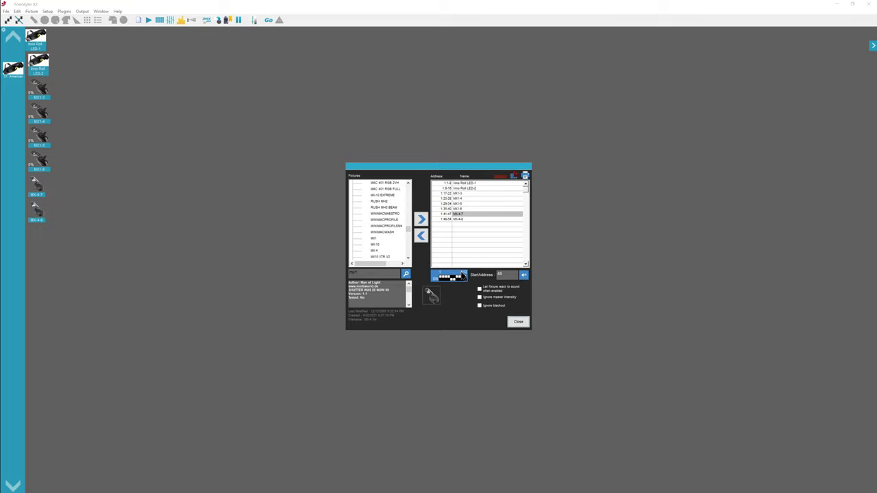
- Let each of the eight added fixtures, from Inno Roll LED-1 to MX-4-8, react to sound when enabled
{"action": "left_click", "coordinate": [462, 184]}
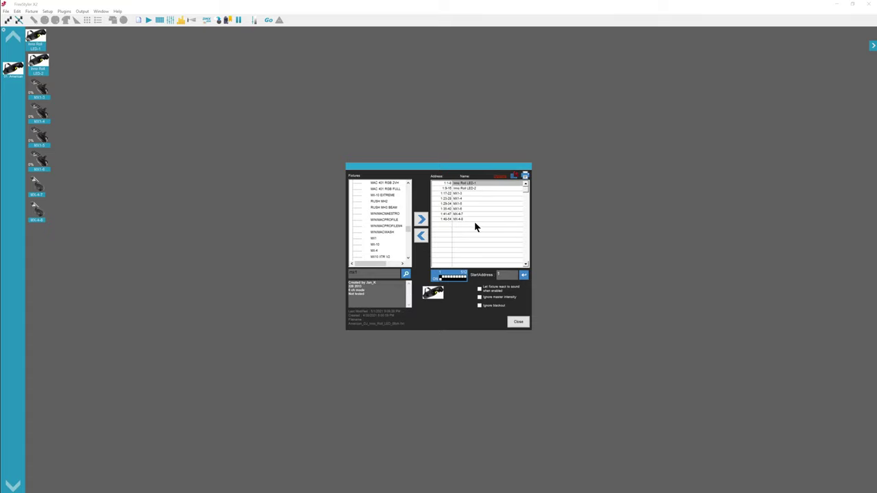
{"action": "left_click", "coordinate": [479, 288]}
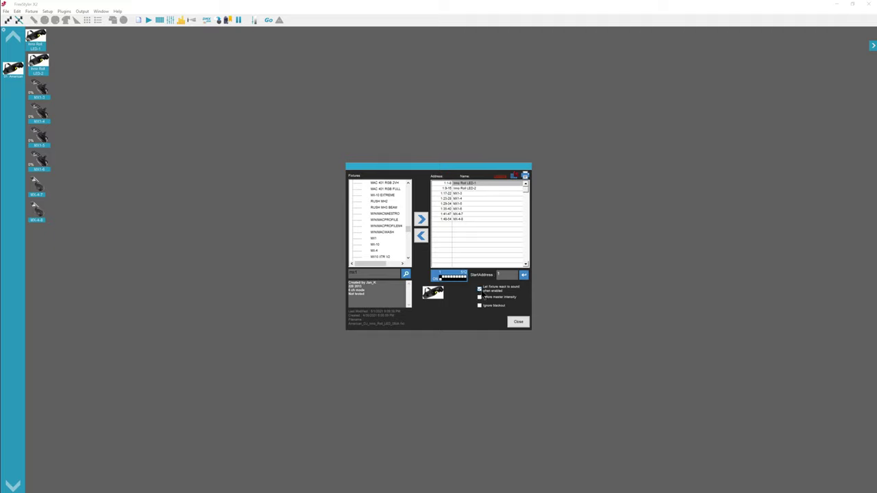
{"action": "left_click", "coordinate": [461, 188]}
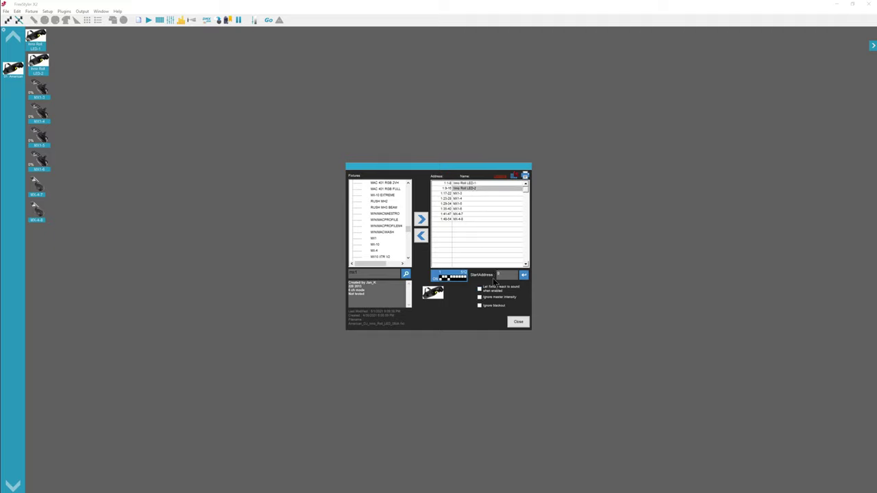
{"action": "left_click", "coordinate": [456, 194]}
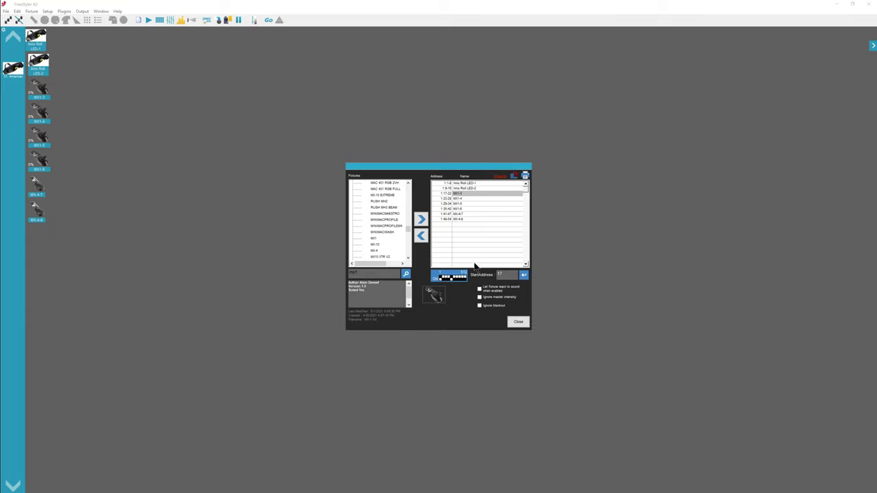
{"action": "left_click", "coordinate": [456, 199]}
{"action": "left_click", "coordinate": [457, 204]}
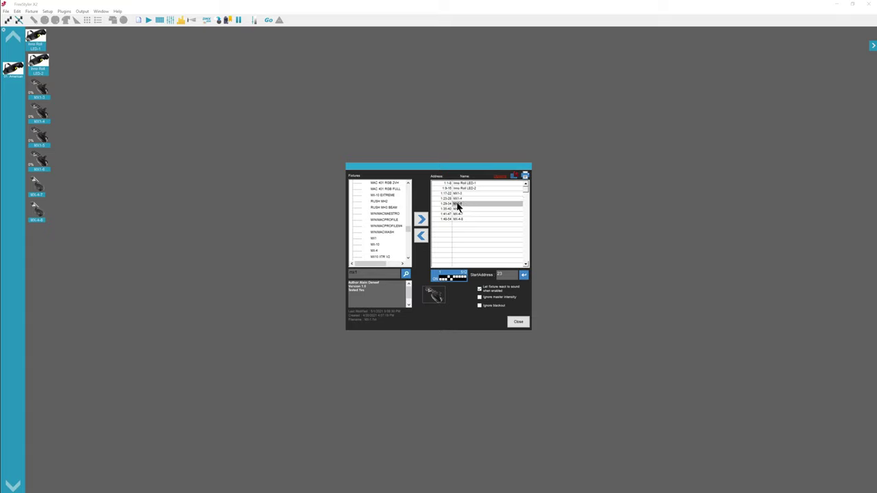
{"action": "left_click", "coordinate": [456, 209]}
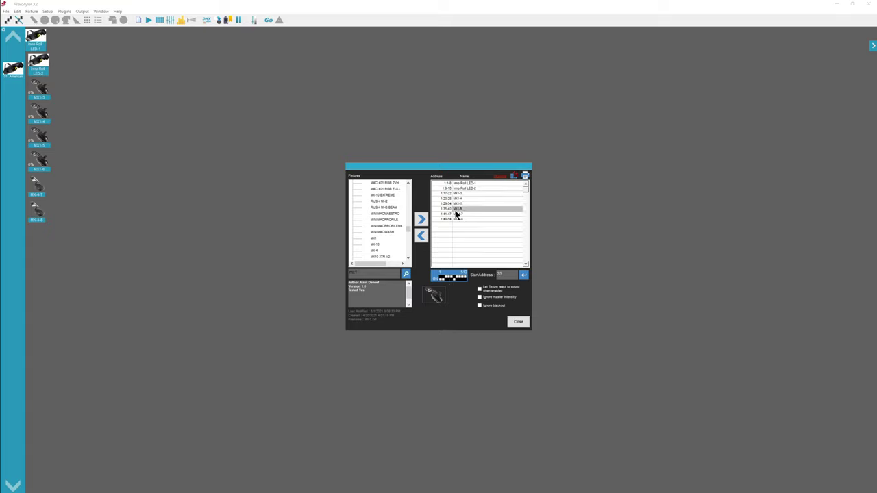
{"action": "left_click", "coordinate": [458, 215]}
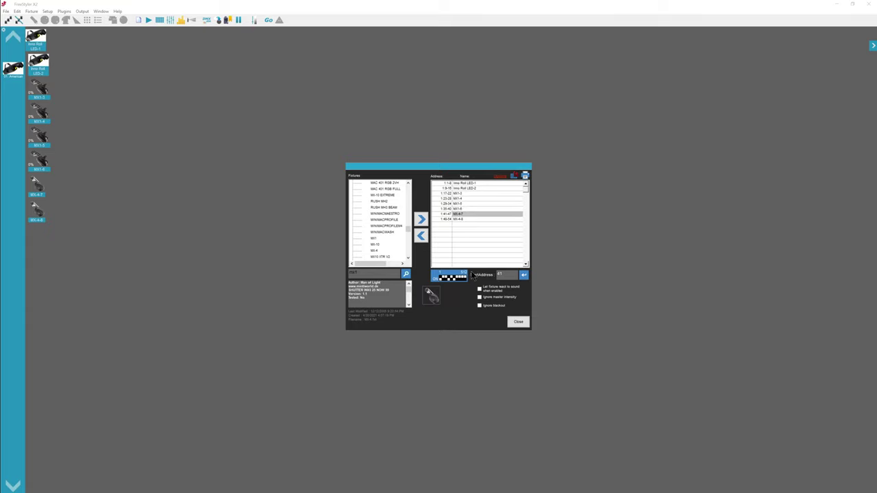
{"action": "left_click", "coordinate": [458, 220]}
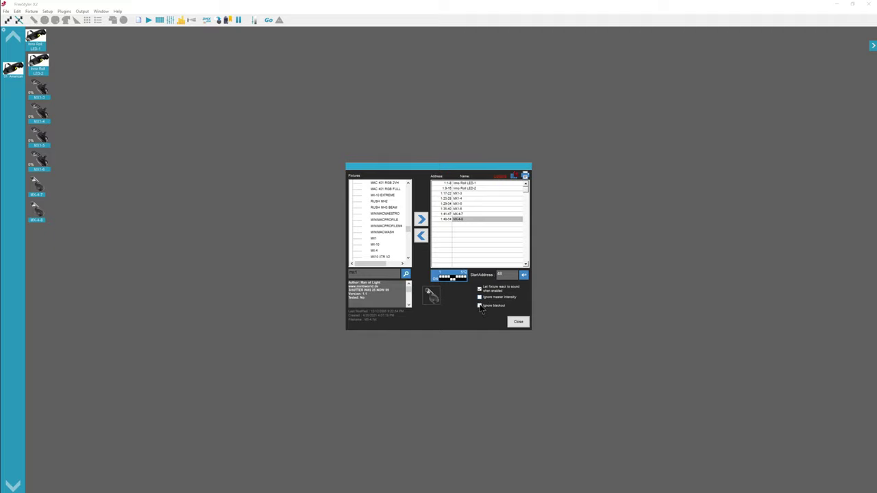
{"action": "left_click", "coordinate": [480, 307]}
- Add one 36x10w fixture from the AAA folder in DMX universe 1 at start address 55, without creating a group
{"action": "scroll", "coordinate": [409, 232], "scroll_direction": "up", "scroll_amount": 2}
{"action": "scroll", "coordinate": [410, 230], "scroll_direction": "up", "scroll_amount": 8}
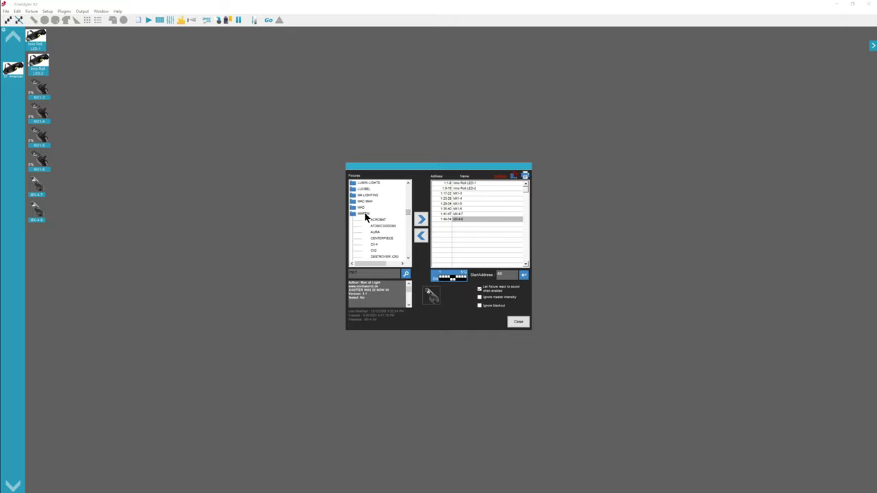
{"action": "double_click", "coordinate": [366, 215]}
{"action": "left_click_drag", "start_coordinate": [409, 231], "coordinate": [410, 186]}
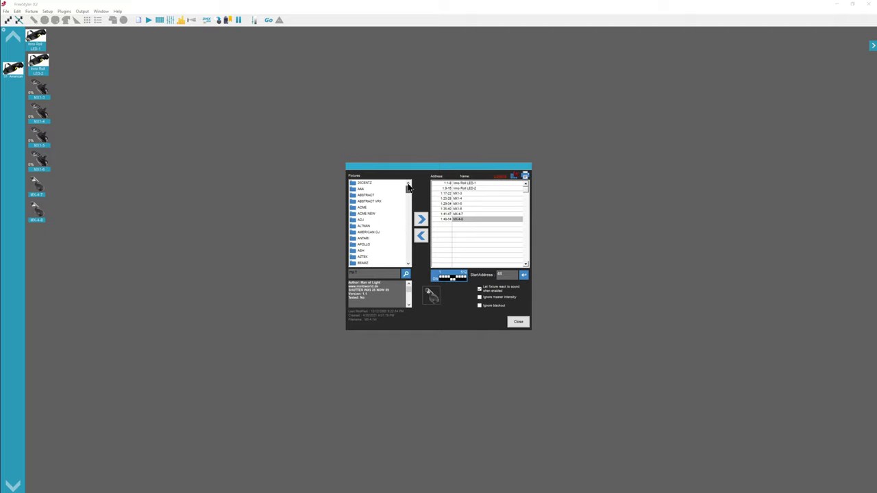
{"action": "left_click", "coordinate": [361, 189]}
{"action": "double_click", "coordinate": [361, 191]}
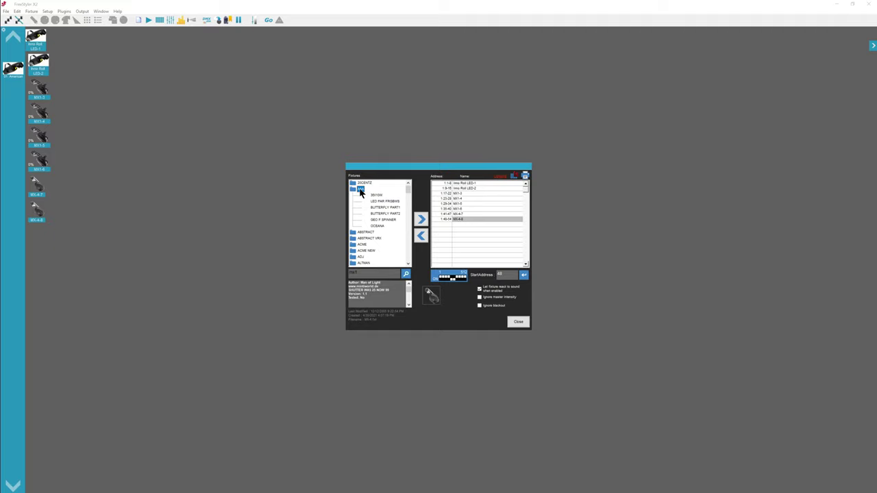
{"action": "left_click", "coordinate": [373, 197]}
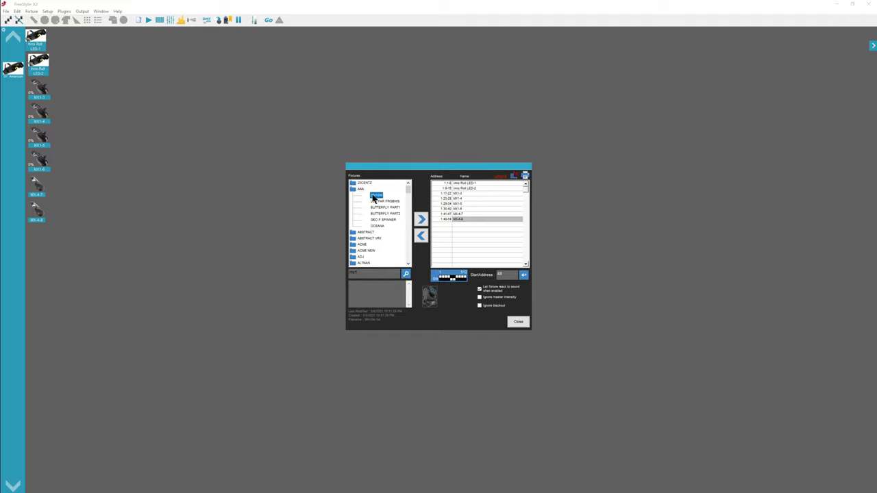
{"action": "left_click", "coordinate": [420, 219]}
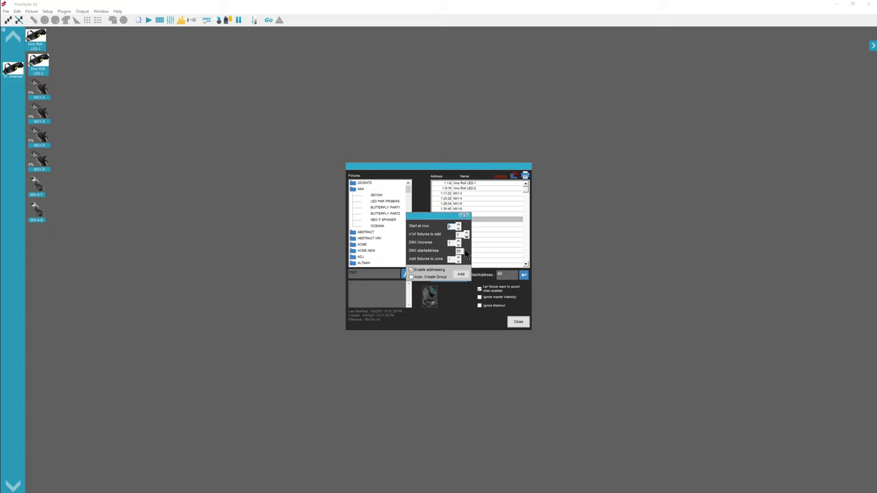
{"action": "left_click", "coordinate": [461, 275]}
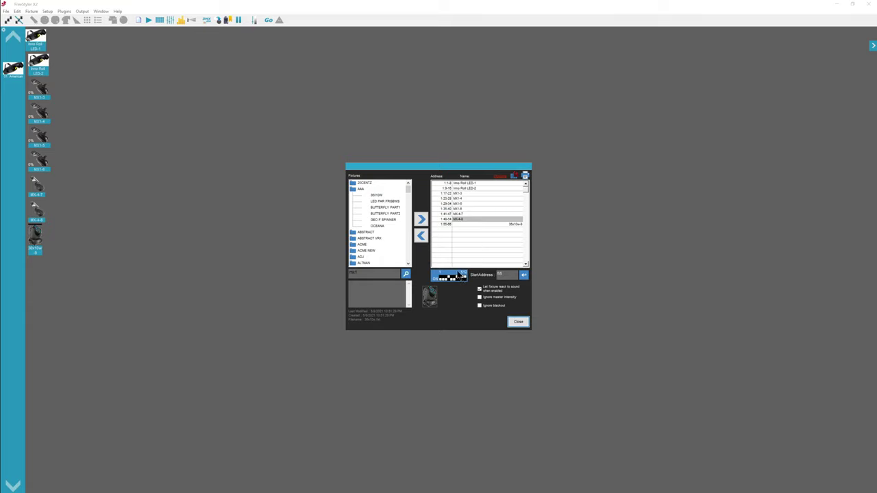
- Add four LED Par FRGBWS fixtures from the AAA folder at start address 67 as a group and close the fixture setup
{"action": "left_click", "coordinate": [384, 201]}
{"action": "left_click", "coordinate": [421, 219]}
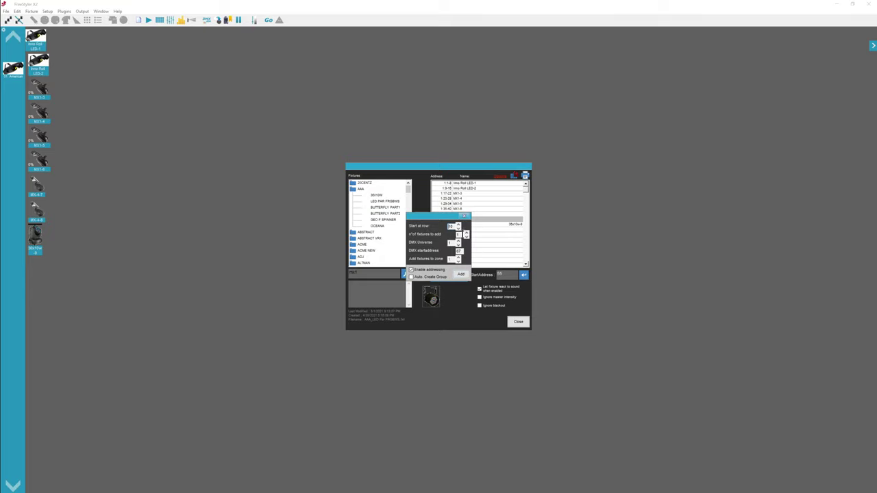
{"action": "left_click", "coordinate": [466, 235]}
{"action": "left_click", "coordinate": [464, 274]}
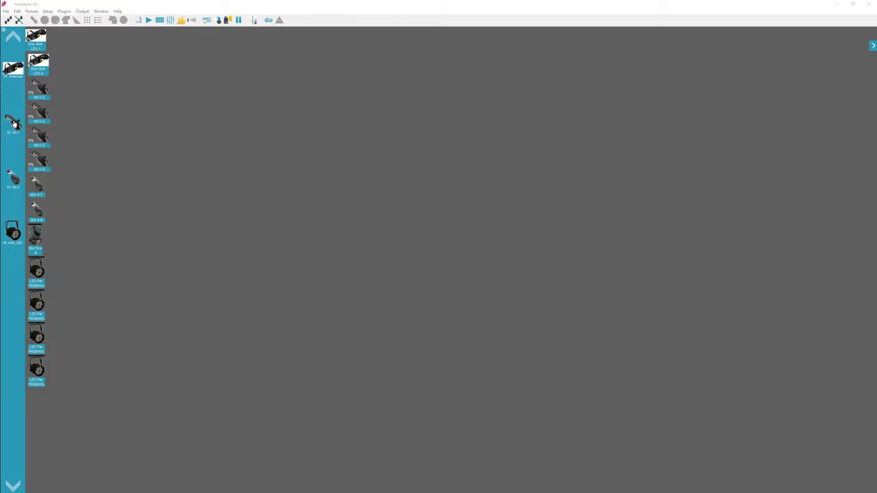
- Select all four MX1 fixtures through their fixture group
{"action": "left_click", "coordinate": [14, 124]}
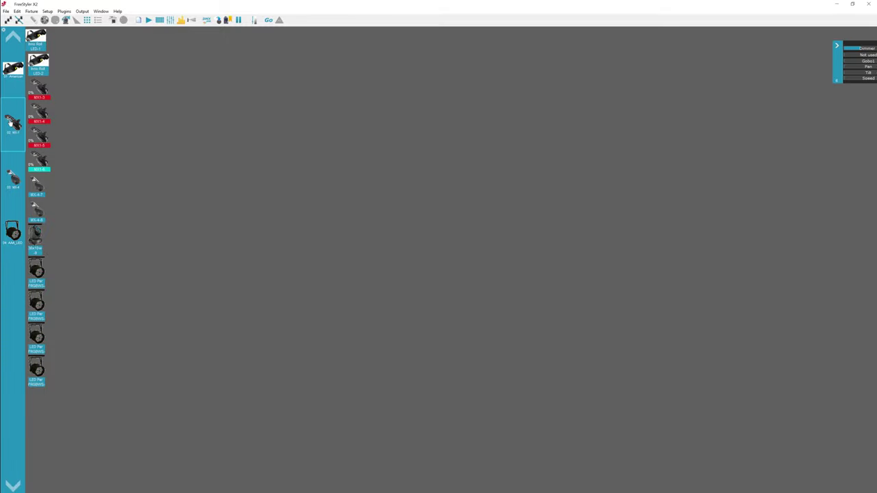
- Select the two MX-4 fixtures and the four LED Par fixtures in turn through their fixture groups
{"action": "left_click", "coordinate": [14, 181]}
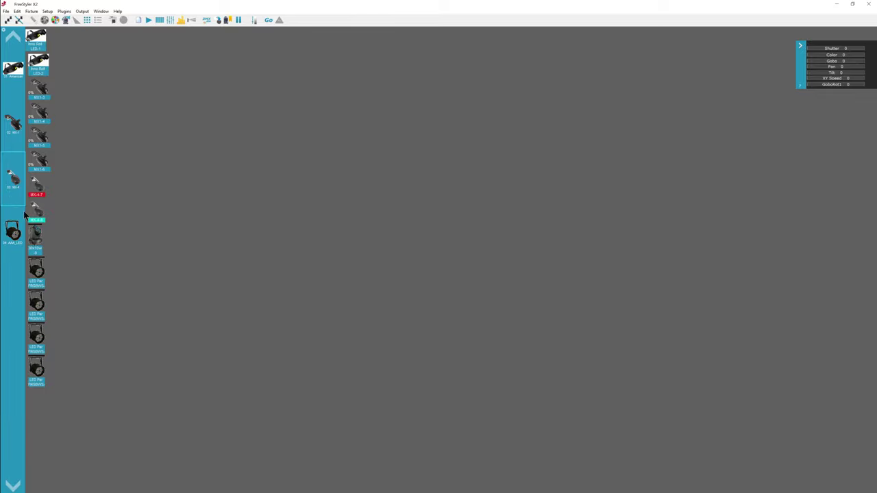
{"action": "left_click", "coordinate": [13, 231]}
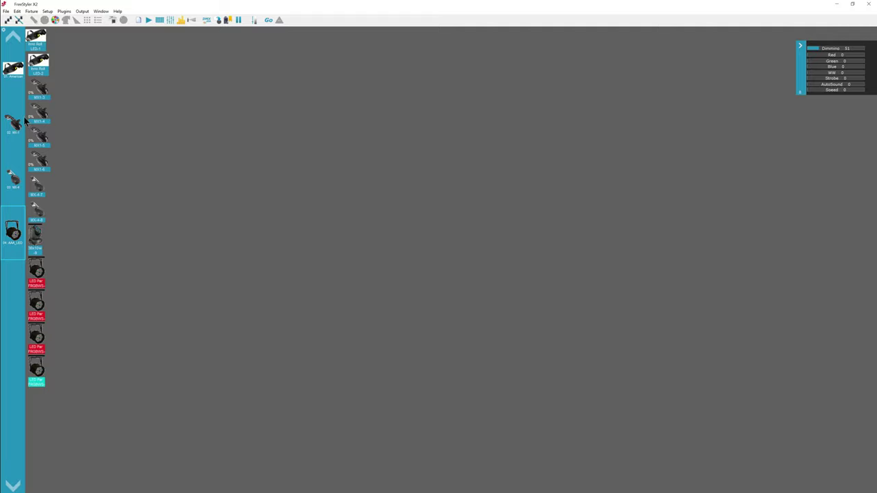
- Turn on moving of fixtures and place Inno Roll LED-2 directly to the right of Inno Roll LED-1
{"action": "left_click", "coordinate": [17, 12]}
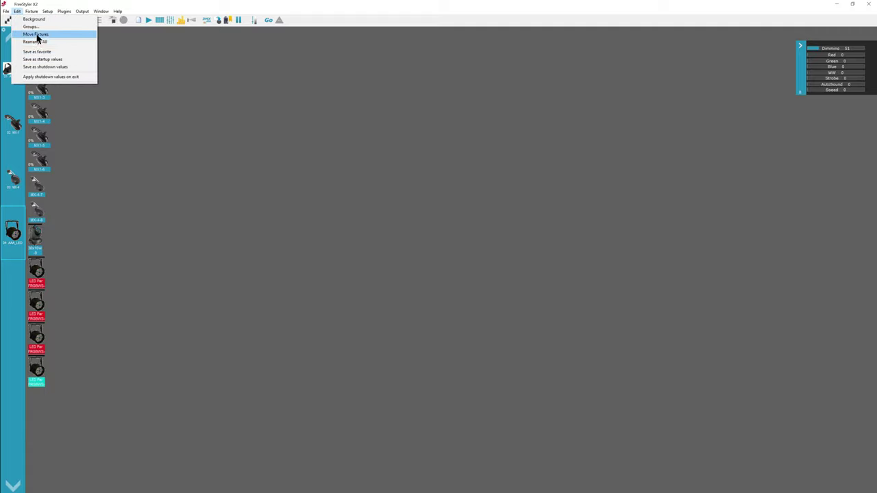
{"action": "left_click", "coordinate": [37, 34]}
{"action": "left_click", "coordinate": [18, 12]}
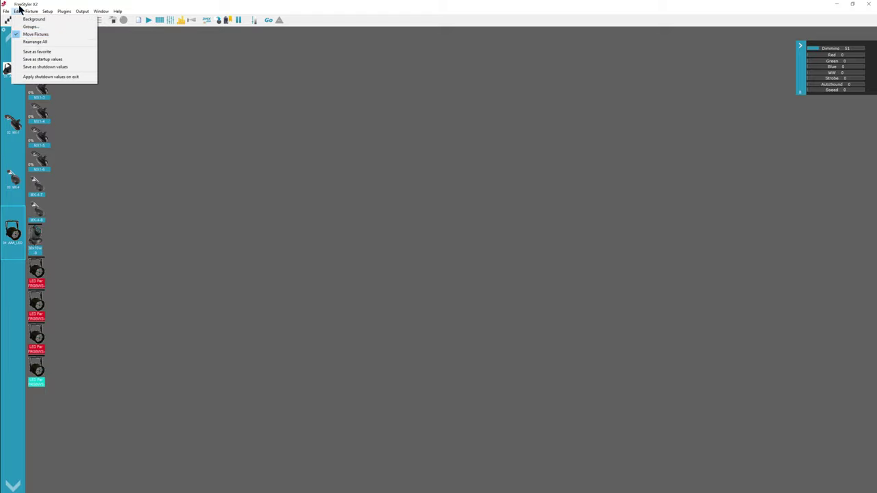
{"action": "left_click", "coordinate": [71, 82]}
{"action": "left_click", "coordinate": [62, 66]}
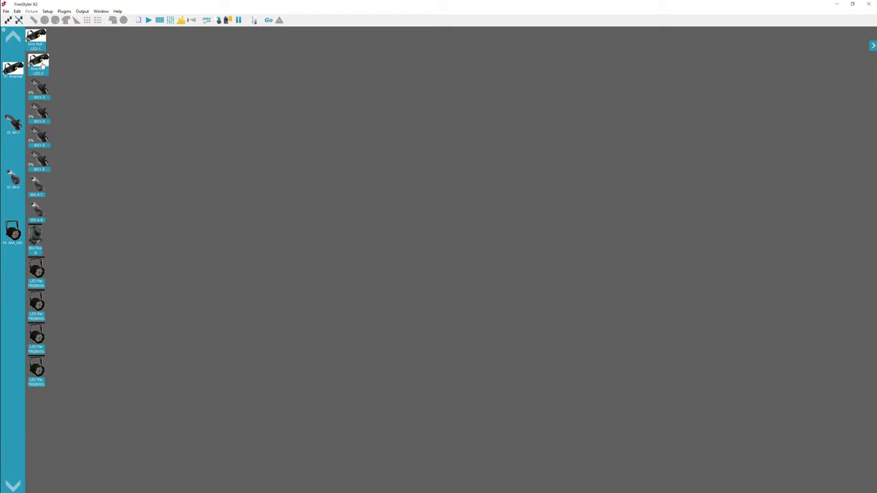
{"action": "left_click", "coordinate": [40, 66]}
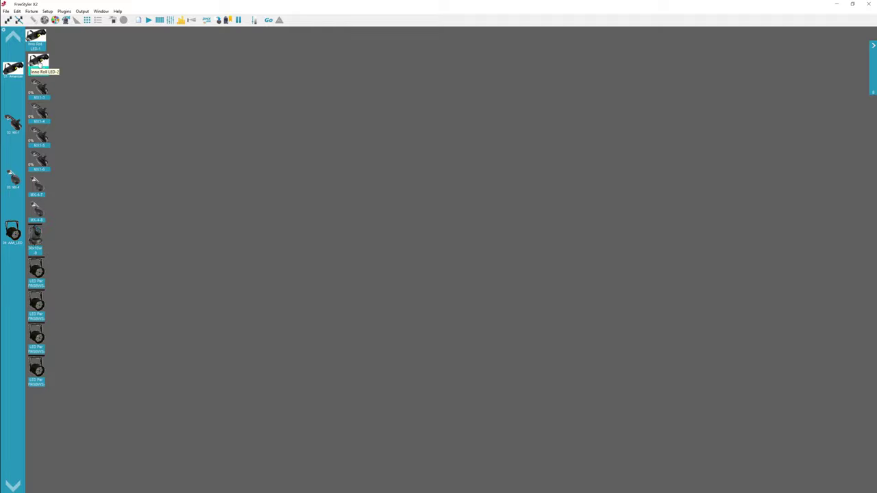
{"action": "left_click_drag", "start_coordinate": [40, 63], "coordinate": [60, 39]}
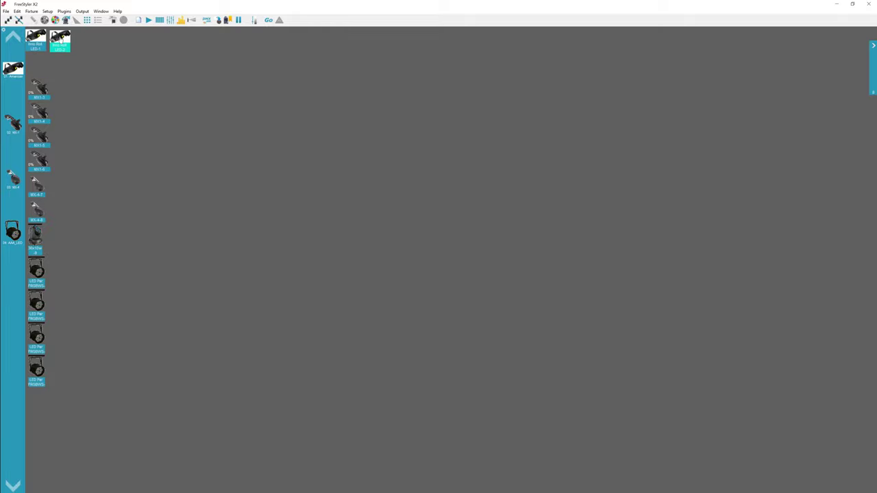
{"action": "left_click", "coordinate": [18, 19]}
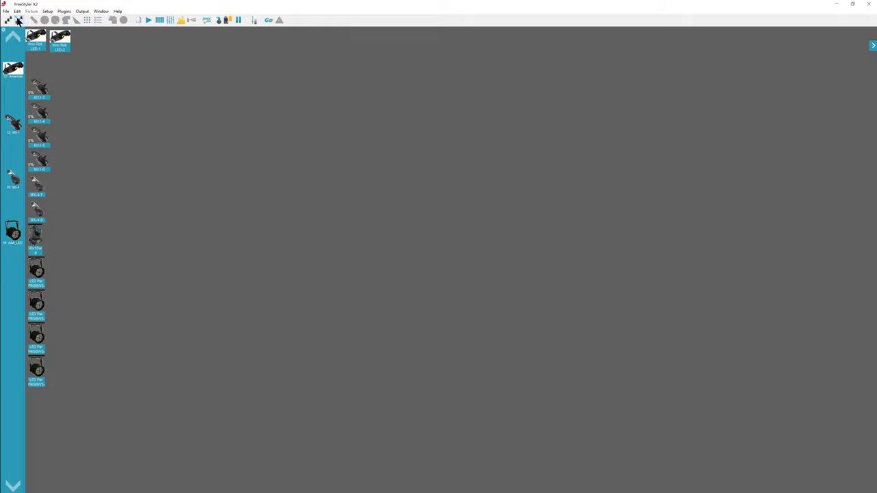
- Move MX1-3 up closer beneath Inno Roll LED-1 and place MX1-4 immediately to its right
{"action": "left_click", "coordinate": [42, 95]}
{"action": "left_click_drag", "start_coordinate": [43, 94], "coordinate": [38, 77]}
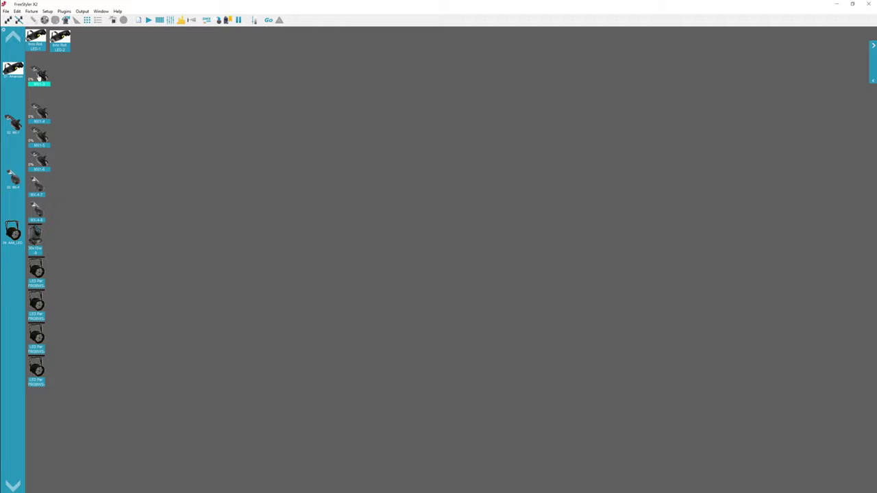
{"action": "left_click", "coordinate": [54, 108]}
{"action": "left_click_drag", "start_coordinate": [41, 117], "coordinate": [65, 77]}
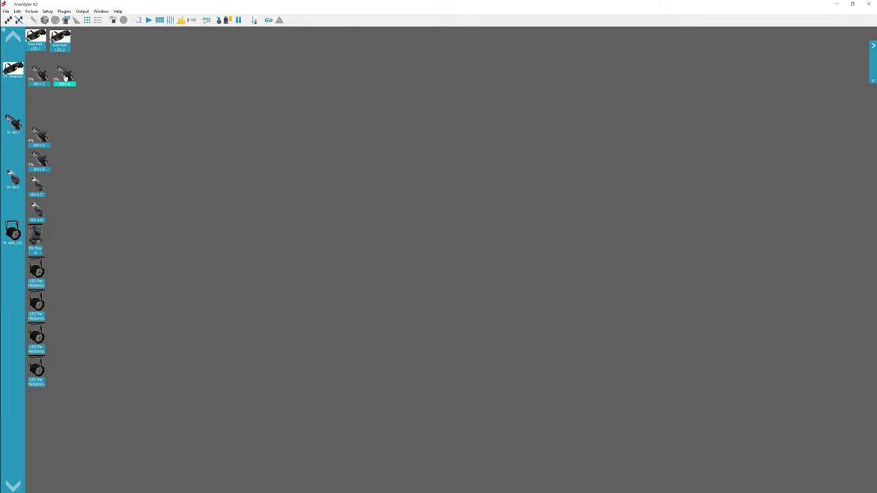
- Line up MX1-5 and MX1-6 to the right of MX1-4 and shift all four MX1 fixtures slightly down together
{"action": "left_click", "coordinate": [38, 136]}
{"action": "left_click", "coordinate": [65, 77]}
{"action": "left_click_drag", "start_coordinate": [40, 139], "coordinate": [40, 139]}
{"action": "left_click", "coordinate": [53, 117]}
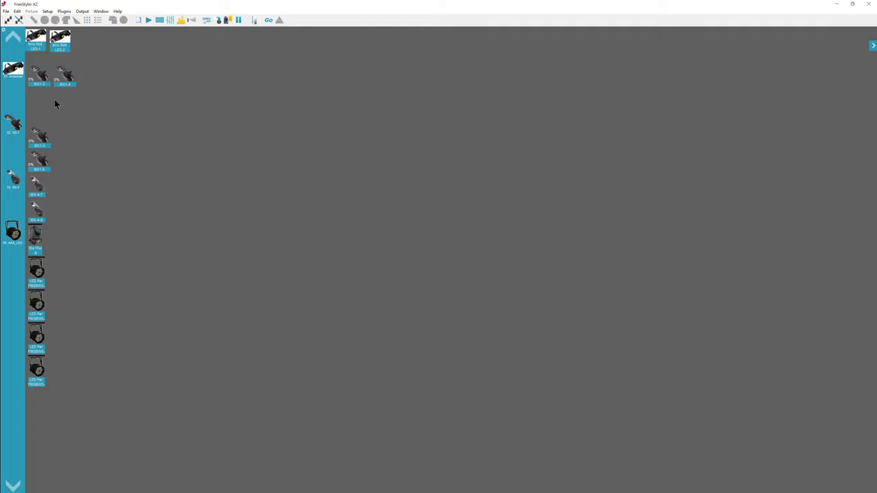
{"action": "left_click", "coordinate": [40, 138]}
{"action": "left_click_drag", "start_coordinate": [46, 137], "coordinate": [98, 75]}
{"action": "left_click", "coordinate": [40, 158]}
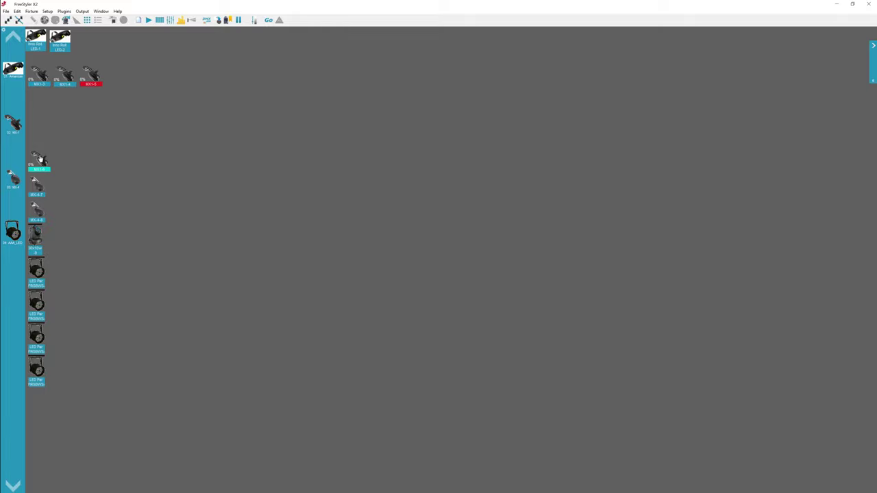
{"action": "left_click_drag", "start_coordinate": [46, 161], "coordinate": [118, 78]}
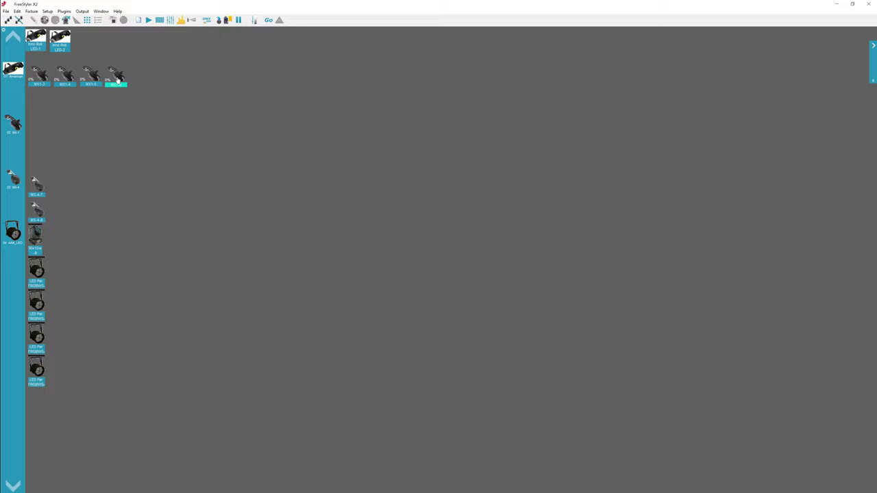
{"action": "left_click", "coordinate": [149, 90]}
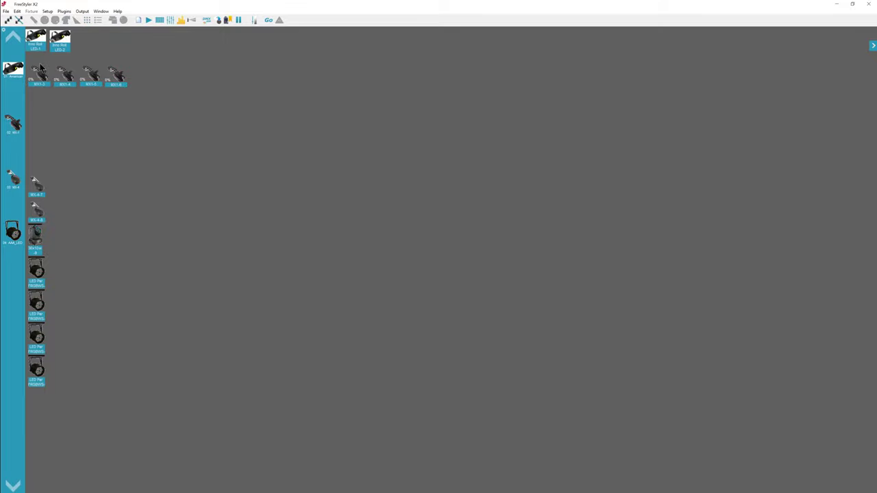
{"action": "mouse_move", "coordinate": [162, 61]}
{"action": "left_mouse_down"}
{"action": "mouse_move", "coordinate": [29, 92]}
{"action": "mouse_move", "coordinate": [46, 85]}
{"action": "left_mouse_up"}
{"action": "left_click", "coordinate": [60, 162]}
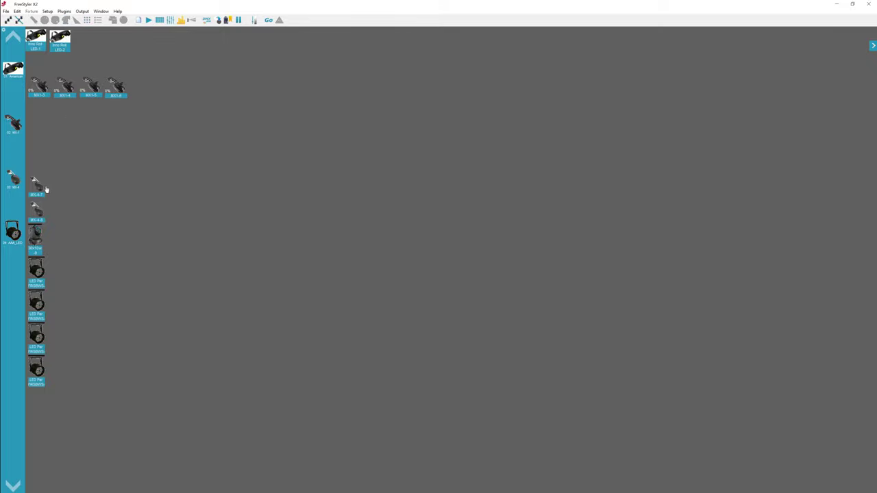
- Place MX-4-7 and MX-4-8 side by side beneath the MX1 row, with the 36x10w fixture beneath MX-4-7
{"action": "left_click_drag", "start_coordinate": [38, 190], "coordinate": [40, 130]}
{"action": "left_click", "coordinate": [44, 179]}
{"action": "left_click", "coordinate": [36, 211]}
{"action": "left_click_drag", "start_coordinate": [37, 211], "coordinate": [61, 133]}
{"action": "left_click", "coordinate": [59, 176]}
{"action": "left_click_drag", "start_coordinate": [40, 230], "coordinate": [40, 180]}
{"action": "left_click", "coordinate": [57, 217]}
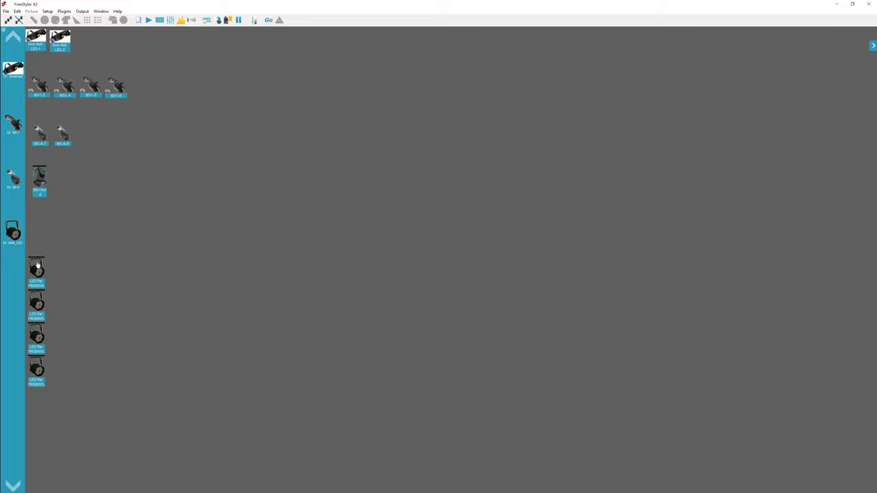
- Arrange the four LED Par fixtures in a horizontal row beneath the 36x10w fixture
{"action": "left_click_drag", "start_coordinate": [37, 264], "coordinate": [38, 230]}
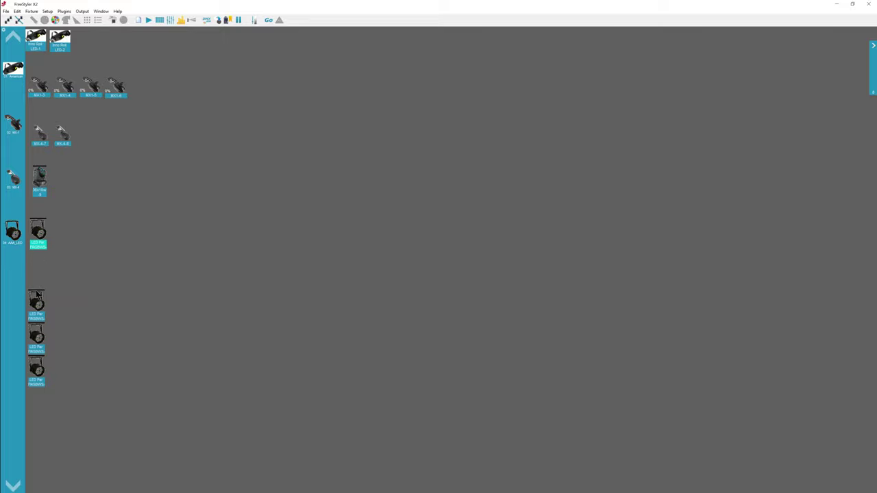
{"action": "left_click", "coordinate": [37, 295]}
{"action": "left_click_drag", "start_coordinate": [54, 271], "coordinate": [65, 234]}
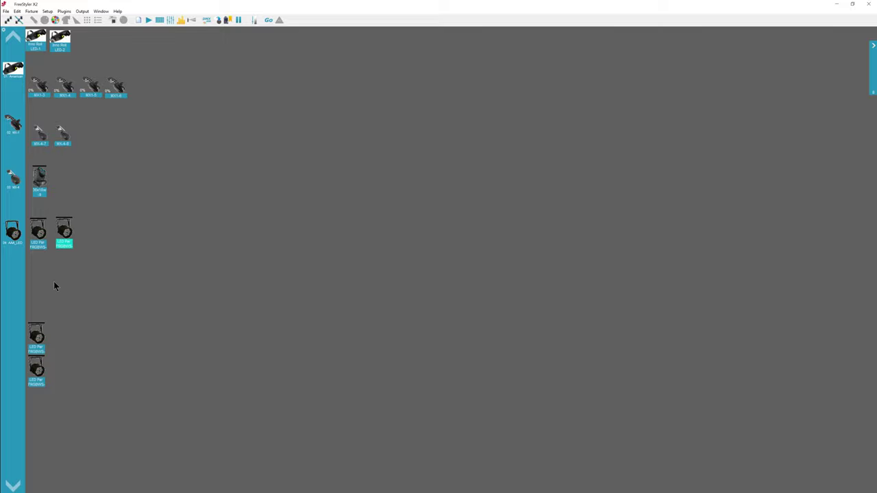
{"action": "left_click_drag", "start_coordinate": [36, 336], "coordinate": [87, 232]}
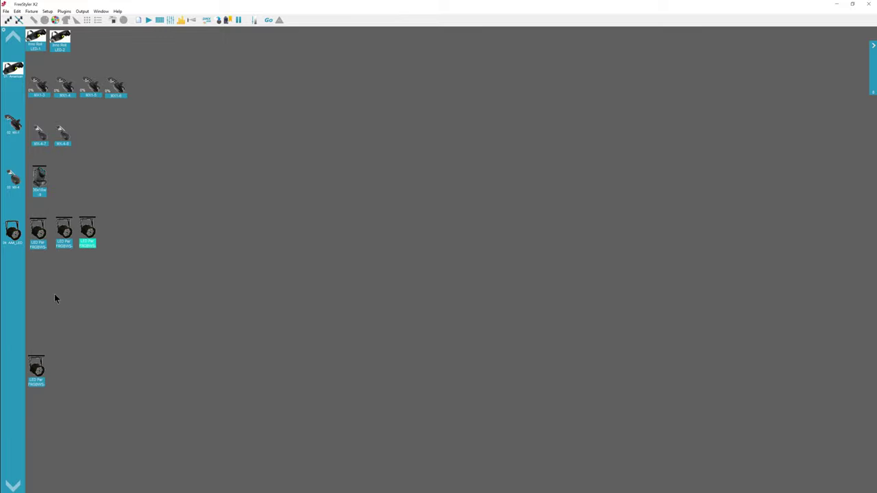
{"action": "left_click", "coordinate": [36, 366]}
{"action": "left_click_drag", "start_coordinate": [41, 363], "coordinate": [111, 228]}
{"action": "left_click", "coordinate": [147, 258]}
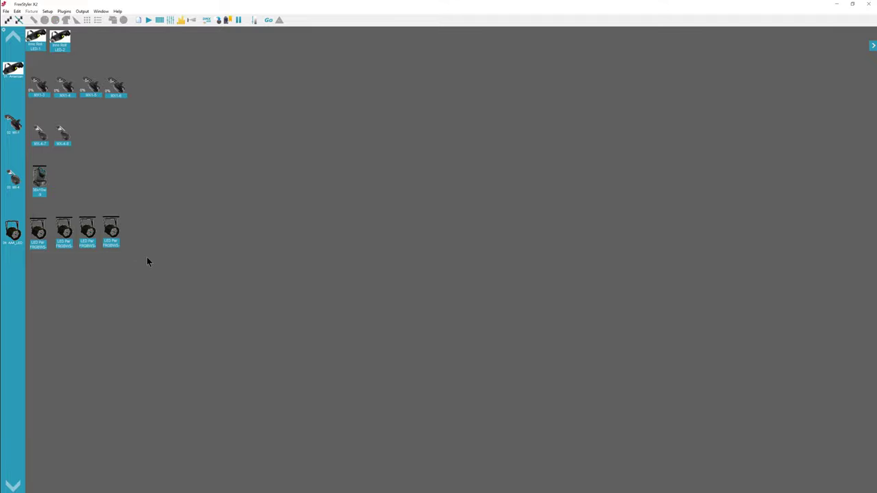
- Move the four MX1 fixtures together beneath the LED Par row and shift the LED Pars right to line up above them
{"action": "mouse_move", "coordinate": [145, 104]}
{"action": "left_mouse_down"}
{"action": "mouse_move", "coordinate": [29, 74]}
{"action": "mouse_move", "coordinate": [91, 233]}
{"action": "mouse_move", "coordinate": [75, 278]}
{"action": "left_mouse_up"}
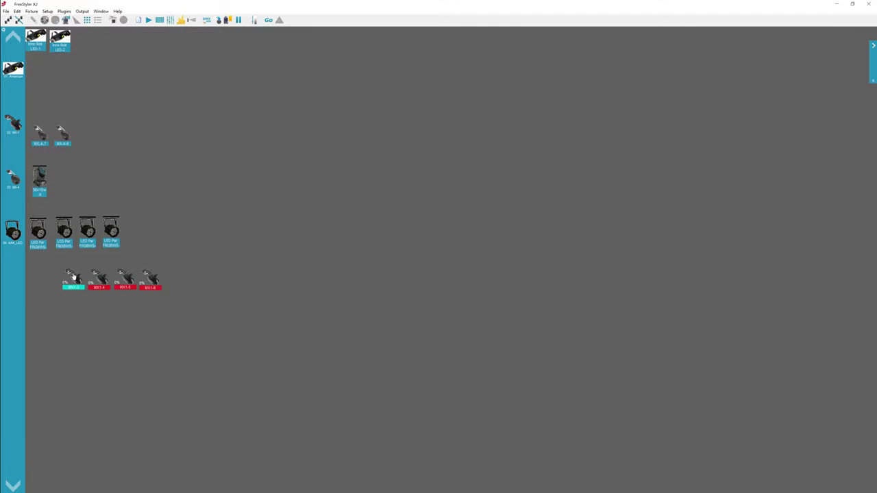
{"action": "left_click_drag", "start_coordinate": [130, 250], "coordinate": [29, 218]}
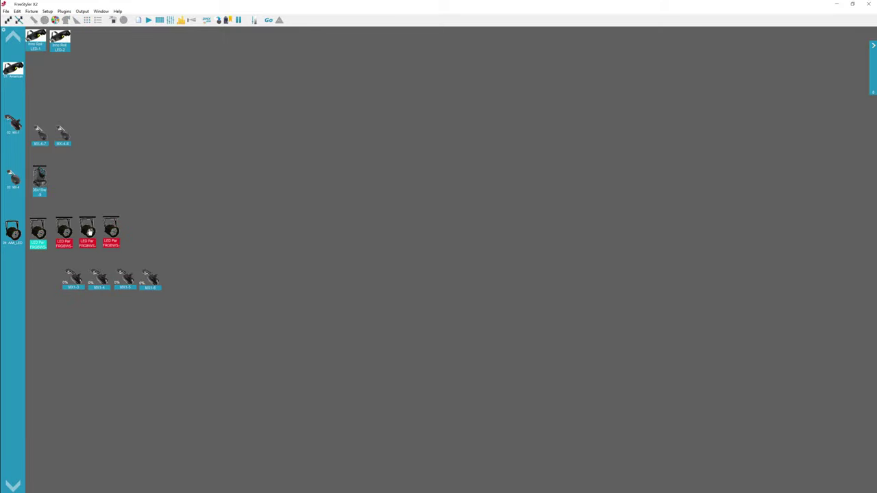
{"action": "left_click_drag", "start_coordinate": [111, 233], "coordinate": [142, 244]}
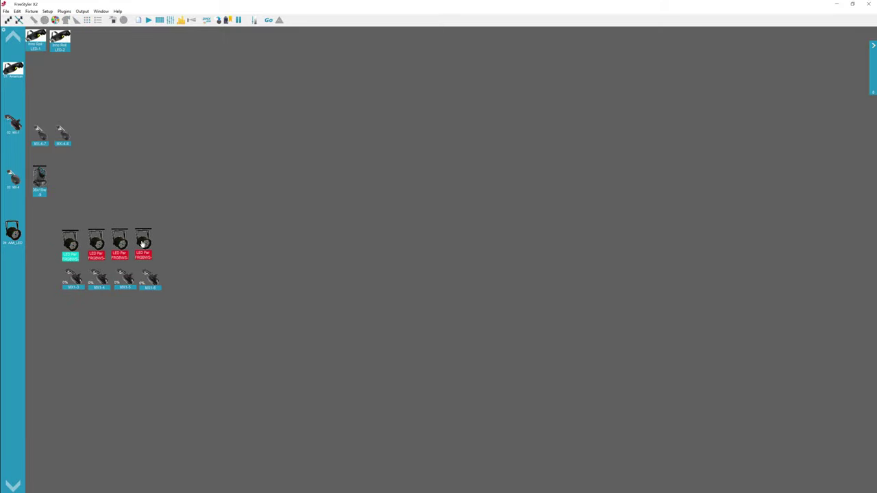
{"action": "left_click", "coordinate": [132, 197]}
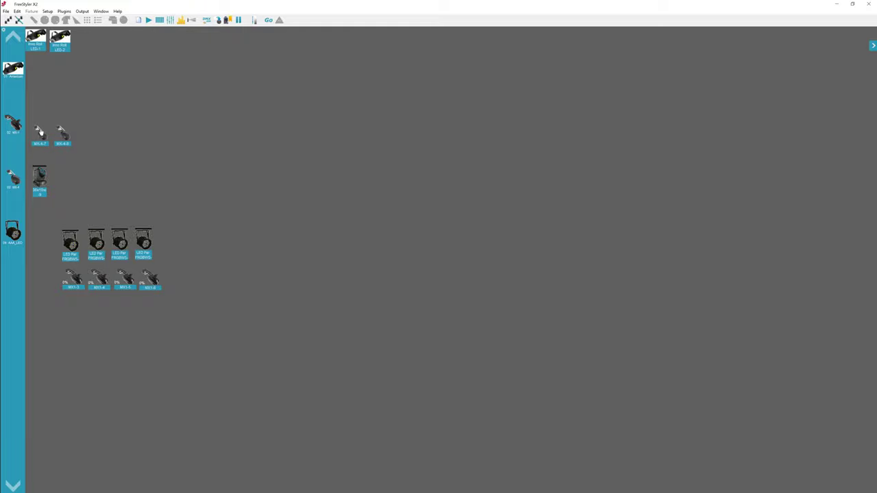
- Place MX-4-7 at the left end and MX-4-8 at the right end of the MX1 row
{"action": "left_click", "coordinate": [39, 132]}
{"action": "left_click_drag", "start_coordinate": [39, 132], "coordinate": [45, 276]}
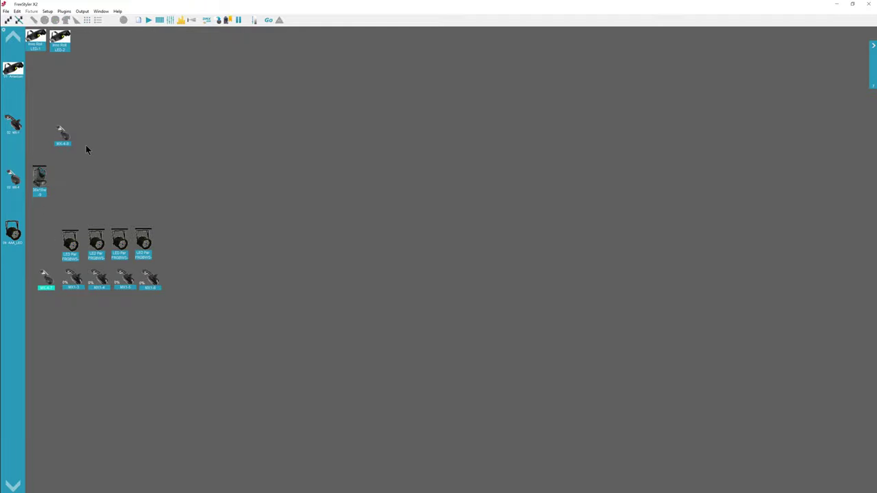
{"action": "left_click", "coordinate": [85, 145]}
{"action": "left_click", "coordinate": [62, 137]}
{"action": "left_click_drag", "start_coordinate": [62, 137], "coordinate": [175, 281]}
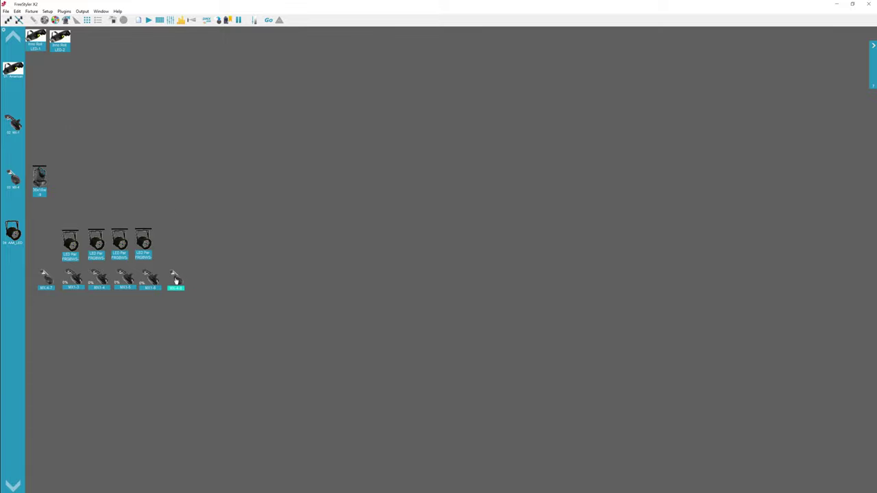
{"action": "left_click", "coordinate": [90, 192]}
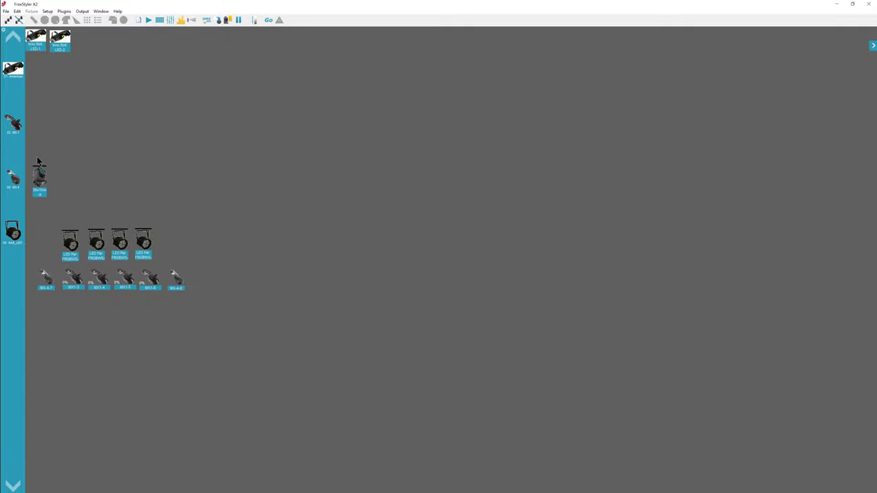
- Move all fixtures except the Inno Rolls up together so the 36x10w sits beneath Inno Roll LED-1, and turn off moving of fixtures
{"action": "key", "text": "ctrl+a"}
{"action": "left_click_drag", "start_coordinate": [39, 173], "coordinate": [37, 74]}
{"action": "left_click", "coordinate": [17, 11]}
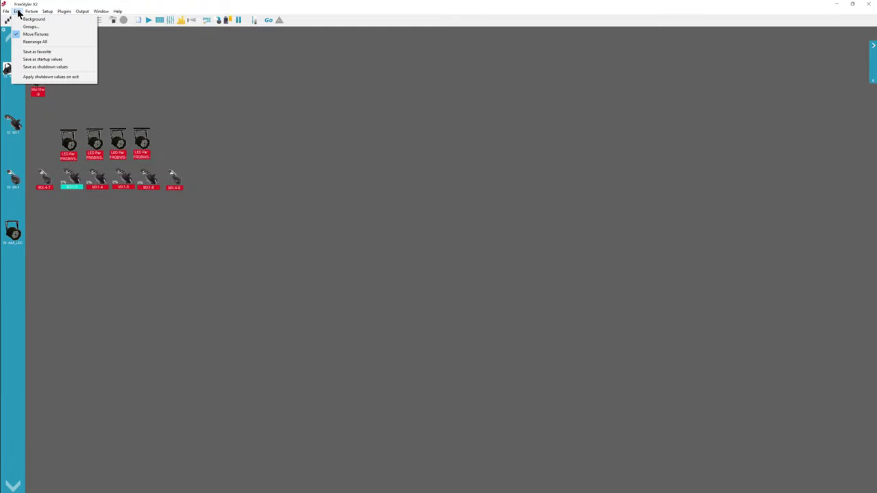
{"action": "left_click", "coordinate": [29, 34]}
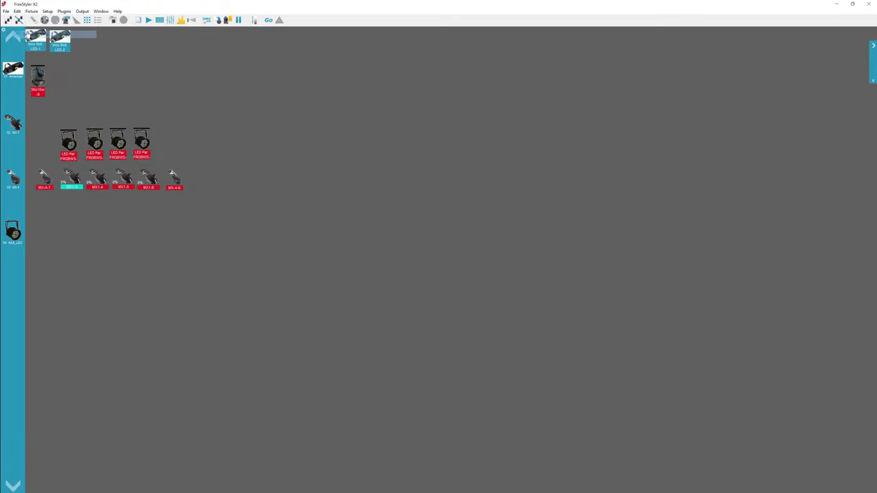
- Select the four LED Par fixtures individually, one after another, and clear the selection
{"action": "left_click", "coordinate": [68, 144]}
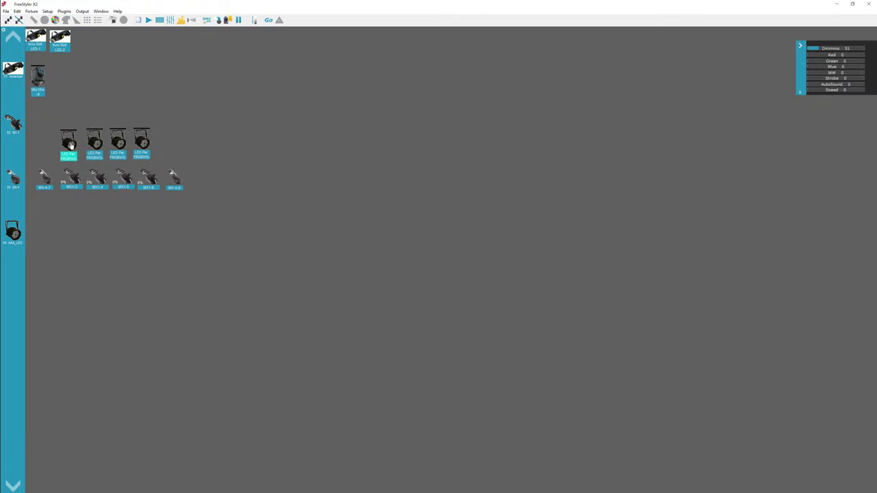
{"action": "left_click", "coordinate": [139, 96]}
{"action": "left_click", "coordinate": [94, 141]}
{"action": "left_click", "coordinate": [94, 109]}
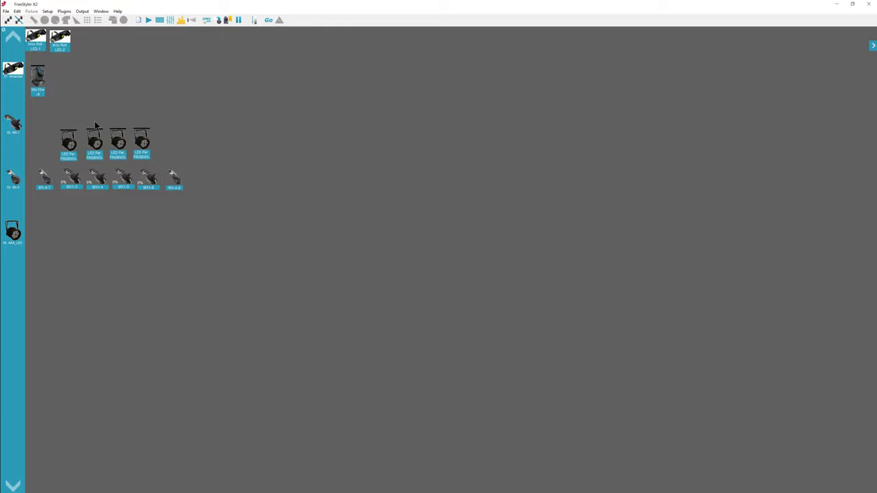
{"action": "left_click", "coordinate": [118, 141]}
{"action": "left_click", "coordinate": [141, 140]}
{"action": "left_click", "coordinate": [133, 112]}
- Select Inno Roll LED-2 alone, select both Inno Roll fixtures together, and clear the selection
{"action": "left_click", "coordinate": [61, 42]}
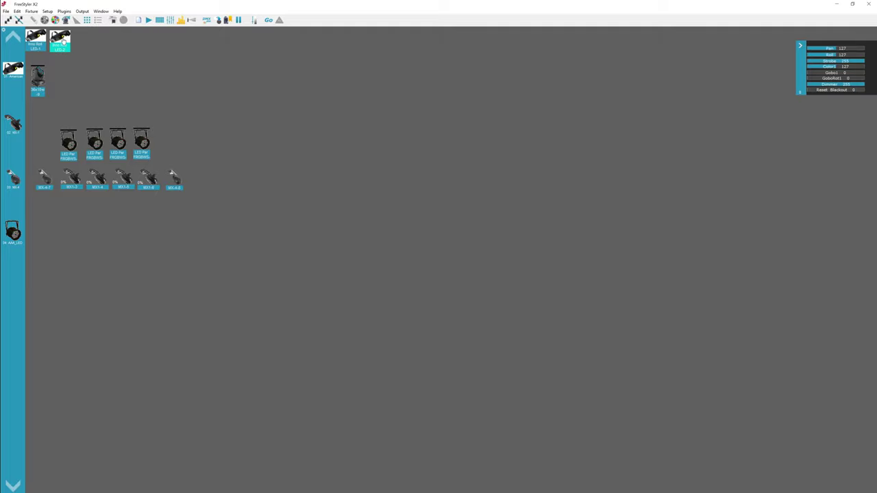
{"action": "left_click", "coordinate": [106, 53]}
{"action": "left_click_drag", "start_coordinate": [26, 29], "coordinate": [87, 52]}
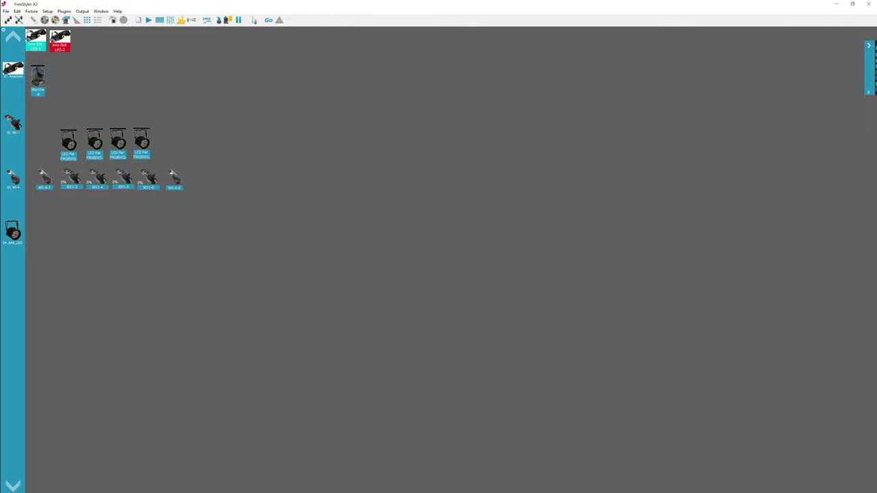
{"action": "left_click", "coordinate": [87, 53]}
{"action": "left_click", "coordinate": [61, 39]}
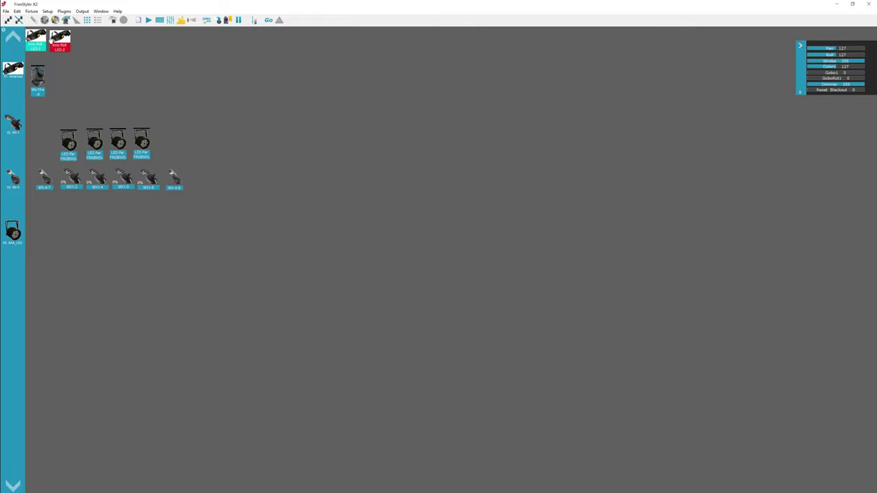
{"action": "left_click", "coordinate": [90, 78]}
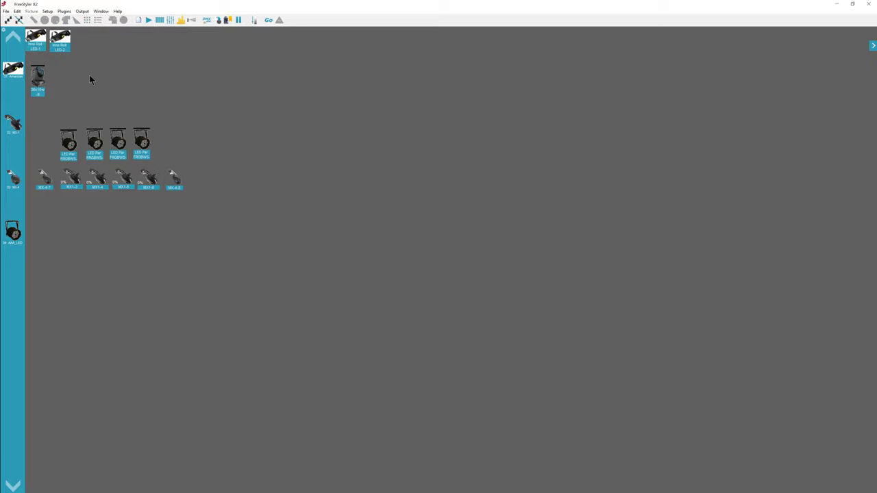
- Select only the second and third LED Par fixtures and set their Dimming to 120
{"action": "left_click", "coordinate": [69, 142]}
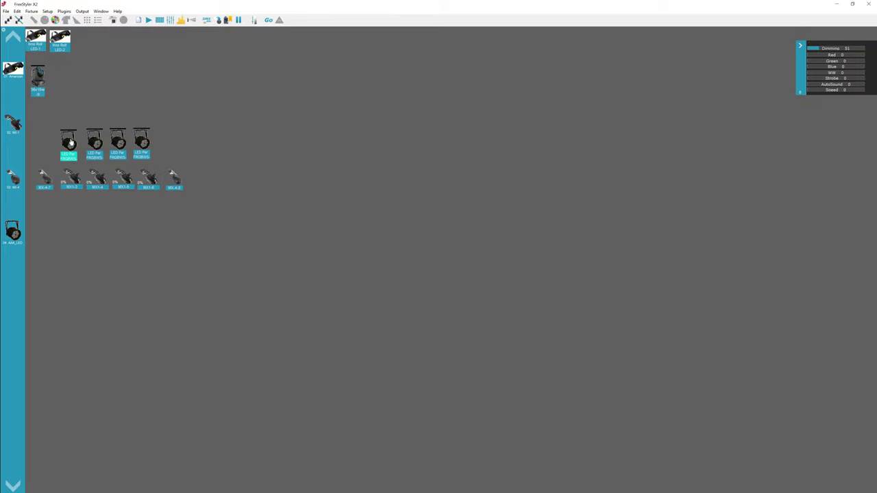
{"action": "left_click", "coordinate": [95, 142]}
{"action": "left_click", "coordinate": [117, 144]}
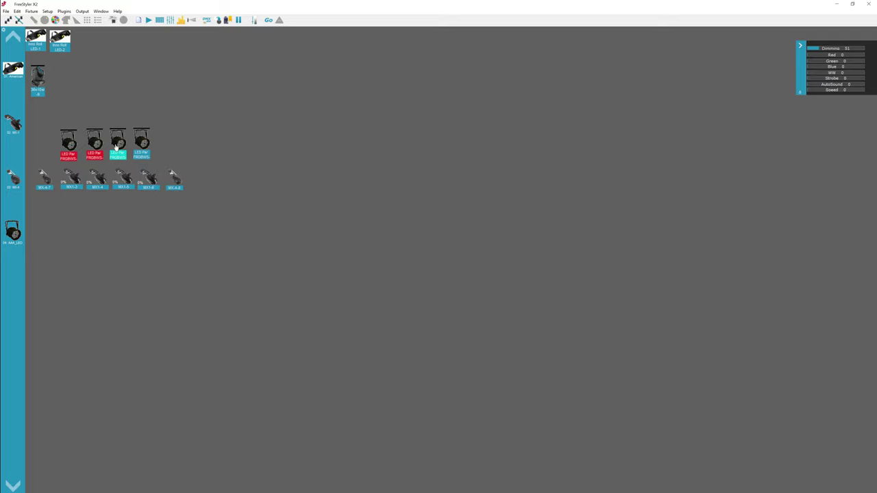
{"action": "left_click", "coordinate": [70, 144]}
{"action": "left_click", "coordinate": [834, 49]}
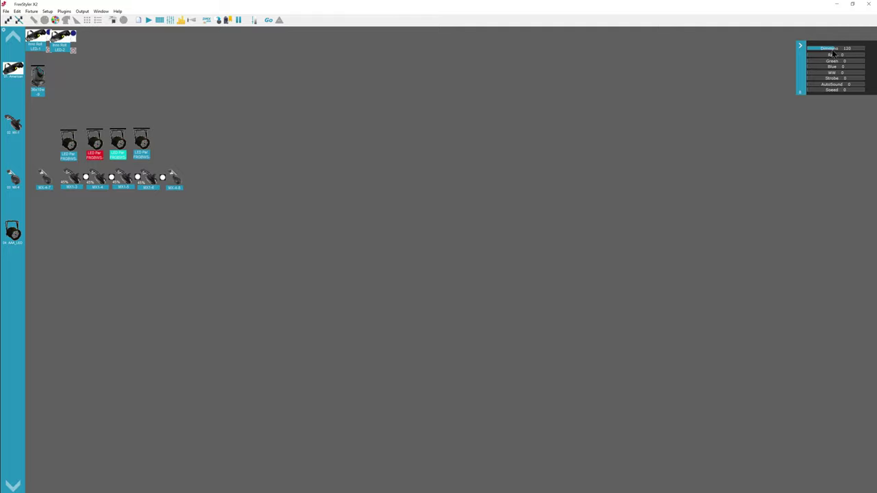
- Select the MX-1 fixture group and show all of its control windows
{"action": "left_click", "coordinate": [96, 18]}
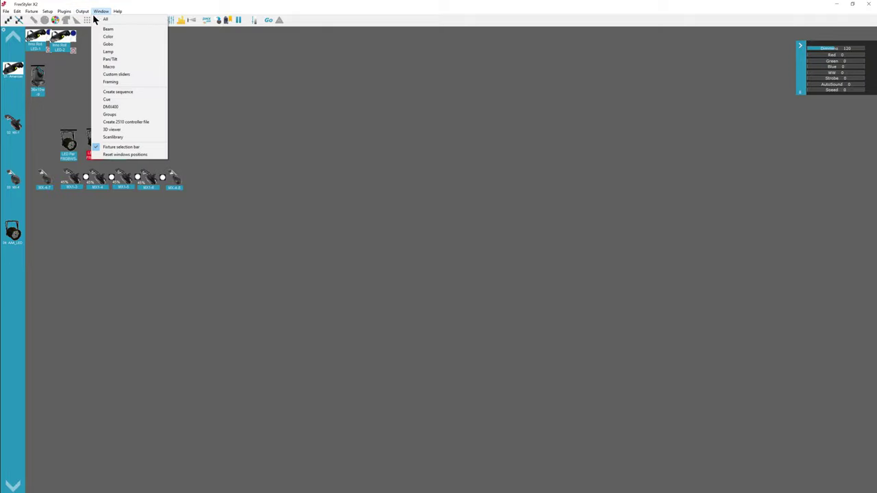
{"action": "left_click", "coordinate": [70, 63]}
{"action": "left_click", "coordinate": [12, 126]}
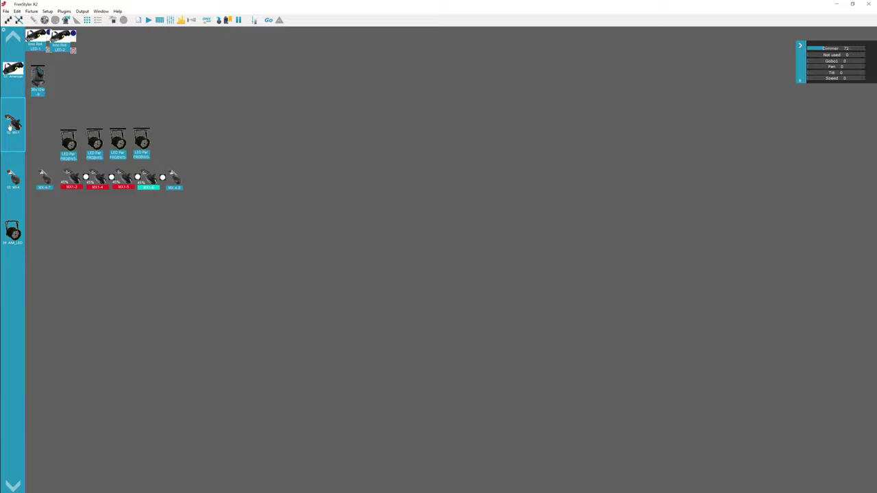
{"action": "left_click", "coordinate": [98, 13]}
{"action": "left_click", "coordinate": [110, 59]}
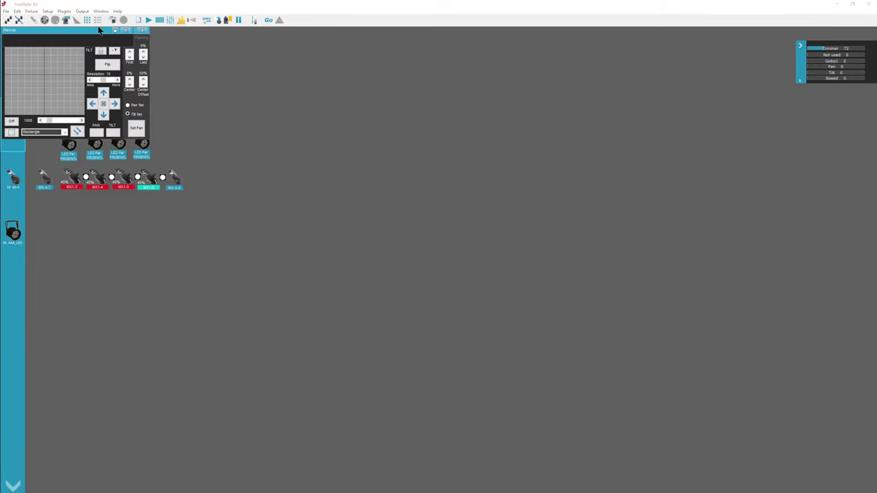
- Arrange the Lamp, Gobos, Macros and pan/tilt windows in a column beside the fixture icons, without overlaps
{"action": "left_click_drag", "start_coordinate": [85, 37], "coordinate": [142, 158]}
{"action": "left_click_drag", "start_coordinate": [91, 36], "coordinate": [273, 355]}
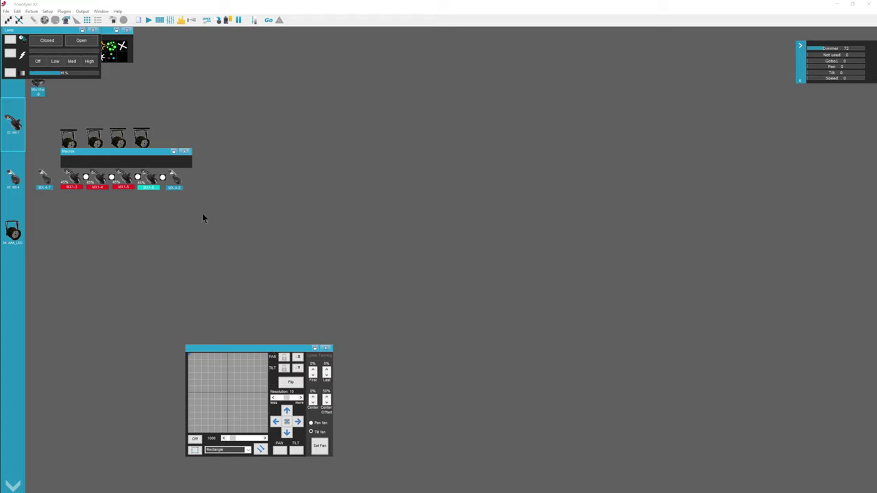
{"action": "left_click_drag", "start_coordinate": [65, 34], "coordinate": [260, 40]}
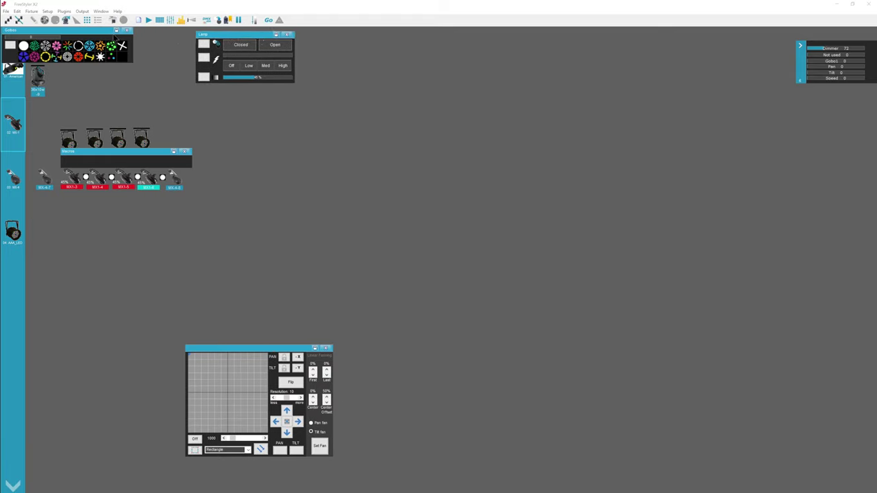
{"action": "left_click_drag", "start_coordinate": [88, 32], "coordinate": [281, 135]}
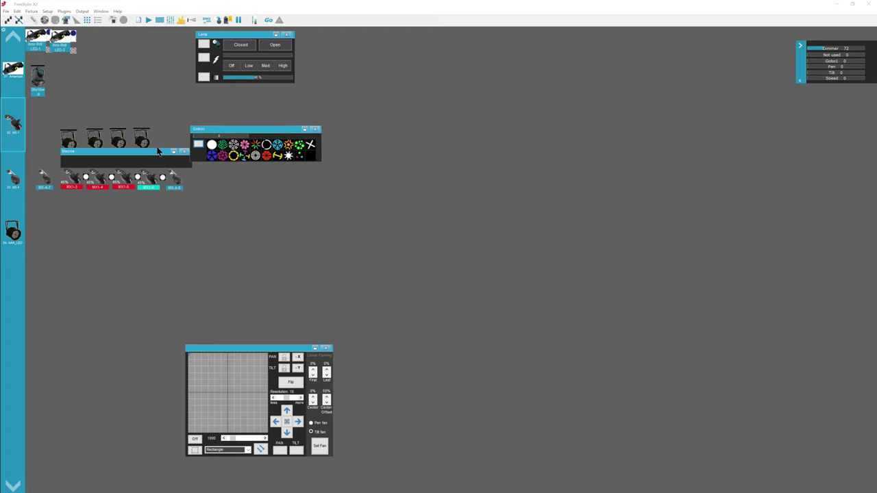
{"action": "left_click_drag", "start_coordinate": [149, 154], "coordinate": [279, 209]}
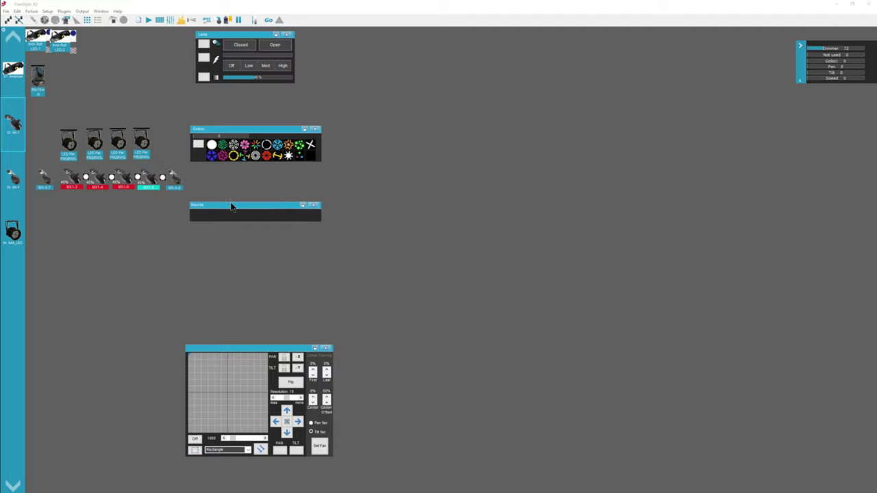
- Show all control windows for the 36x10w fixture, place the Colors window between Macros and pan/tilt, and clear the selection
{"action": "left_click", "coordinate": [37, 80]}
{"action": "left_click", "coordinate": [38, 80]}
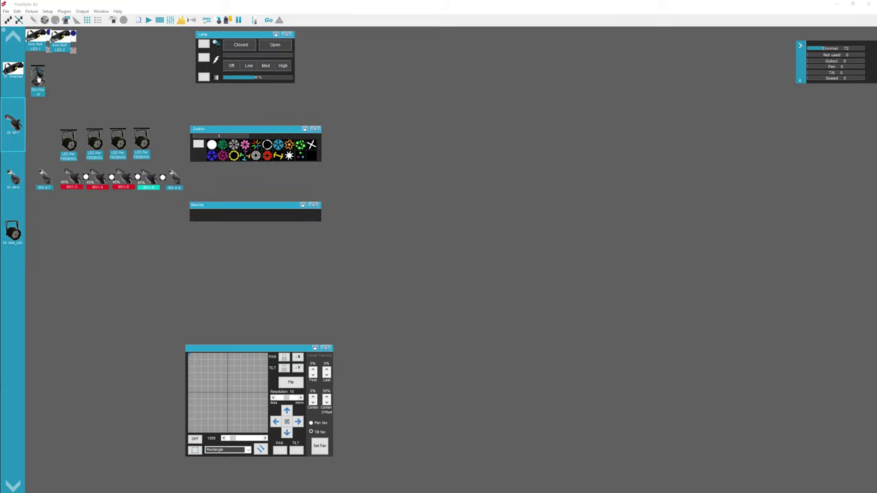
{"action": "left_click", "coordinate": [38, 78]}
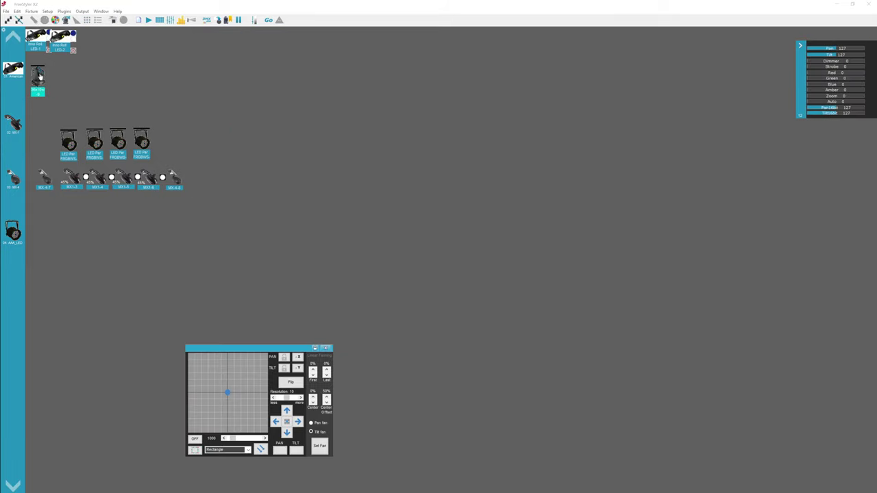
{"action": "left_click", "coordinate": [100, 11]}
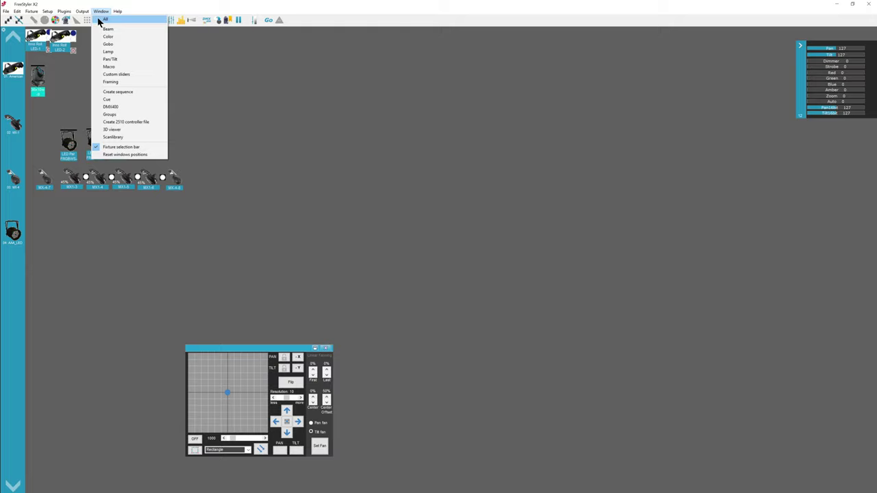
{"action": "left_click", "coordinate": [98, 21]}
{"action": "left_click_drag", "start_coordinate": [66, 35], "coordinate": [249, 269]}
{"action": "left_click", "coordinate": [242, 250]}
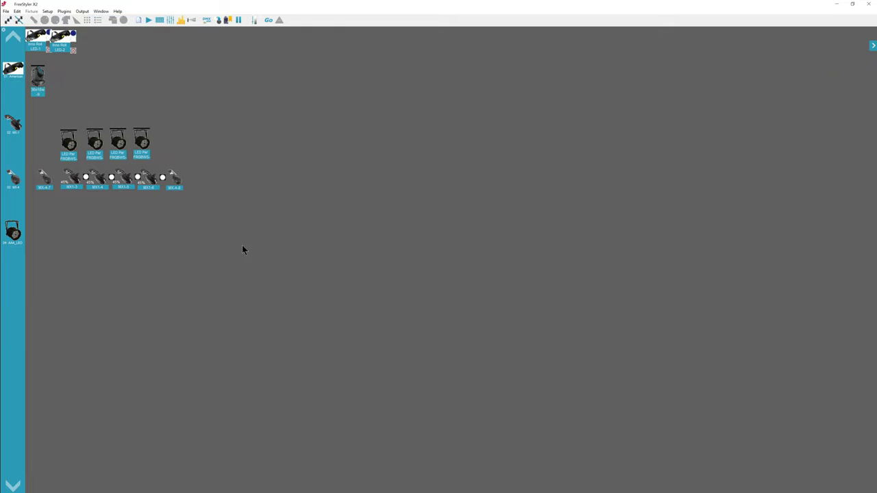
- Select the MX-1 group, switch to the American group, and shift the Macros window down so it clears the Gobos window
{"action": "left_click", "coordinate": [13, 122]}
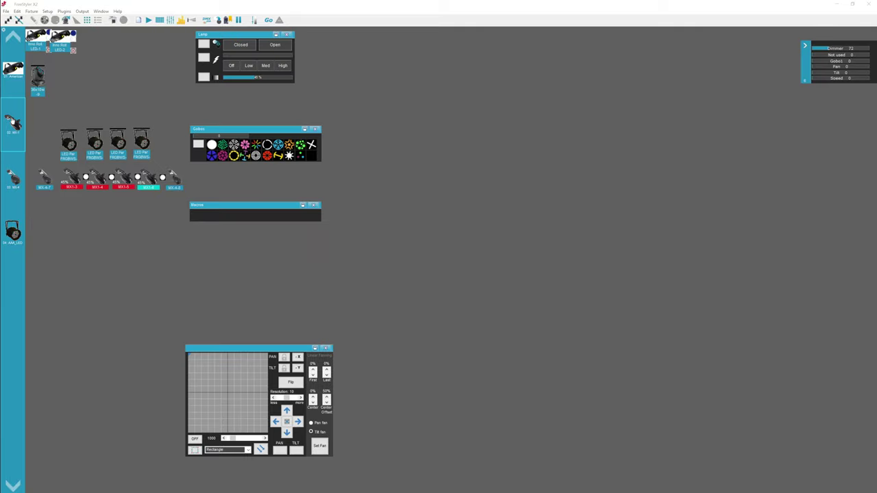
{"action": "left_click", "coordinate": [14, 75]}
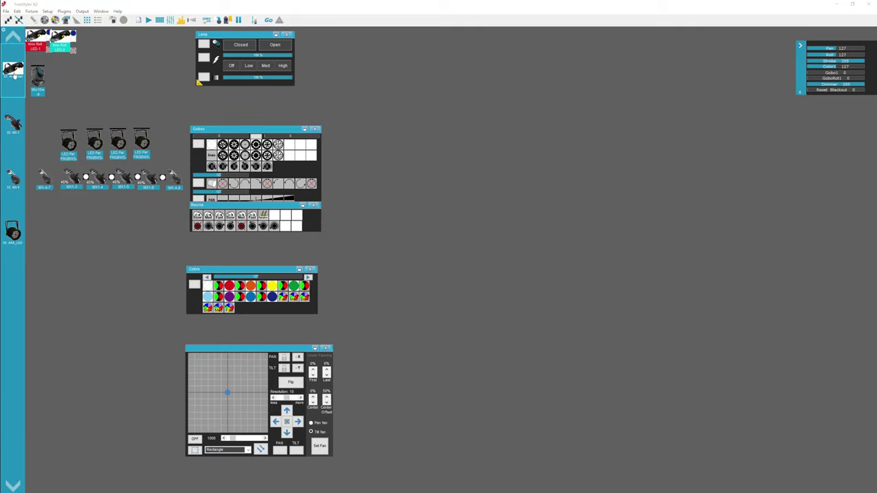
{"action": "left_click_drag", "start_coordinate": [248, 206], "coordinate": [245, 222]}
- Select the MX-1, MX-4, LED Par and American groups in turn to compare their control windows, and clear the selection
{"action": "left_click", "coordinate": [14, 122]}
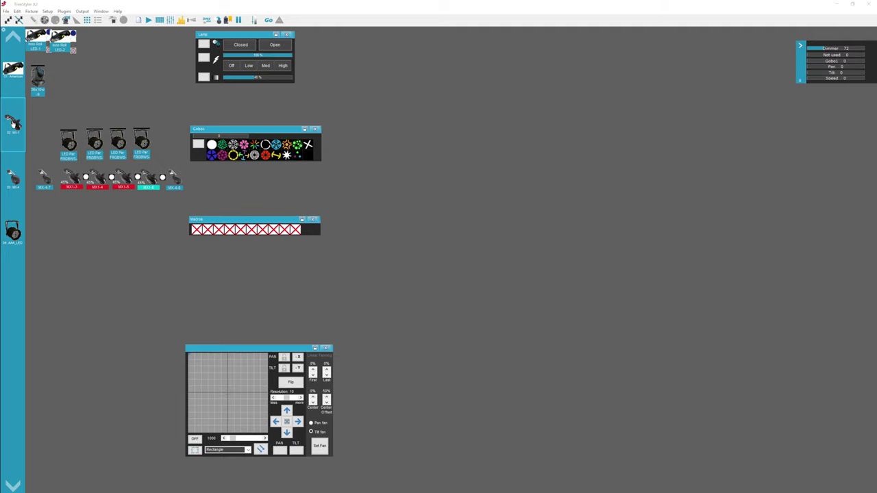
{"action": "left_click", "coordinate": [14, 178]}
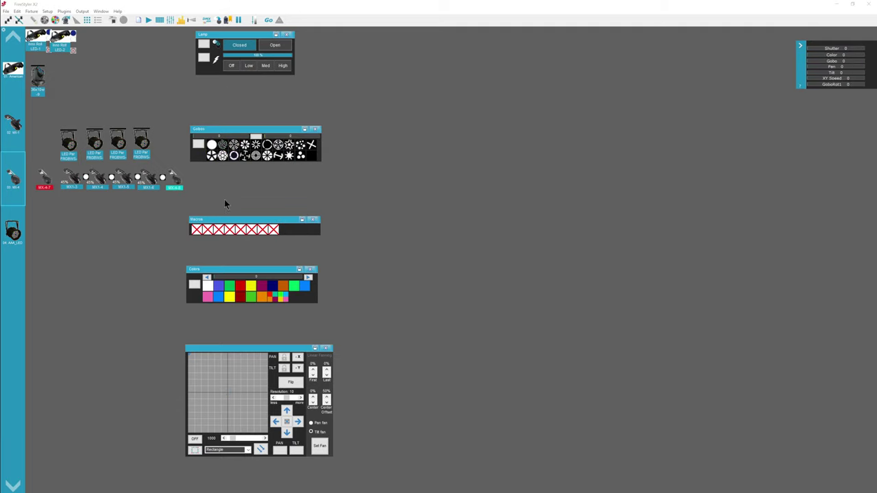
{"action": "left_click", "coordinate": [14, 230]}
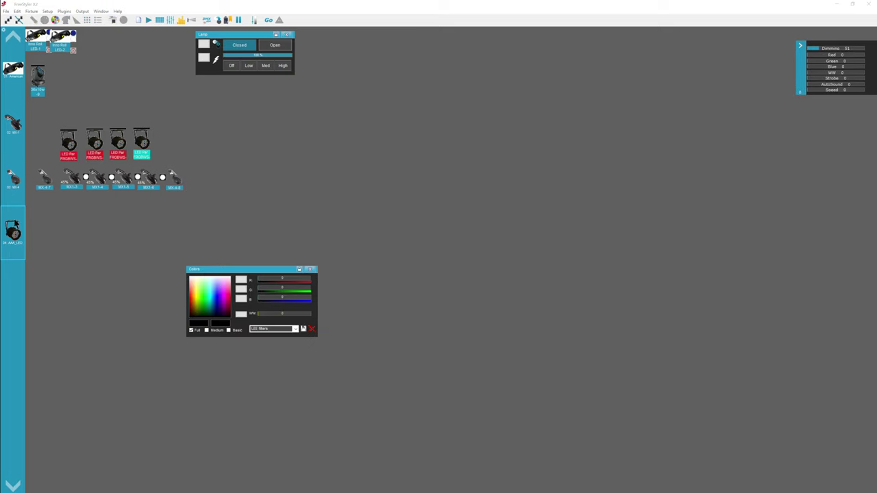
{"action": "left_click", "coordinate": [13, 180]}
{"action": "left_click", "coordinate": [14, 123]}
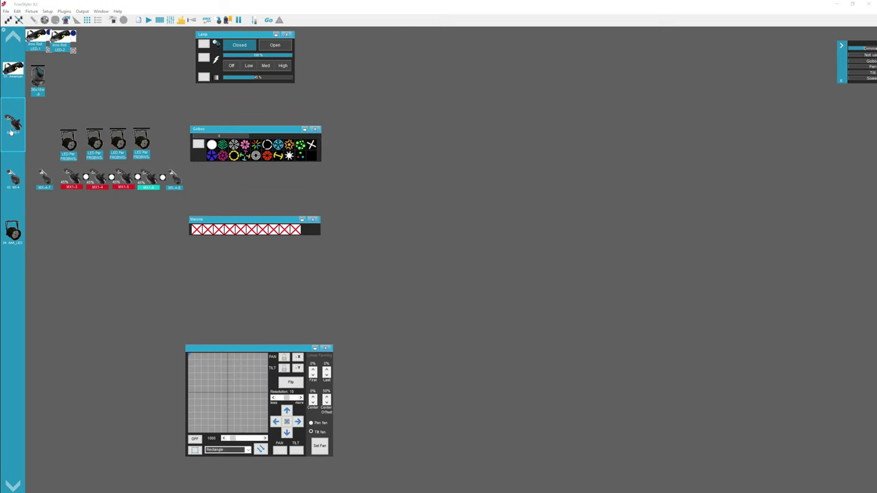
{"action": "left_click", "coordinate": [8, 71]}
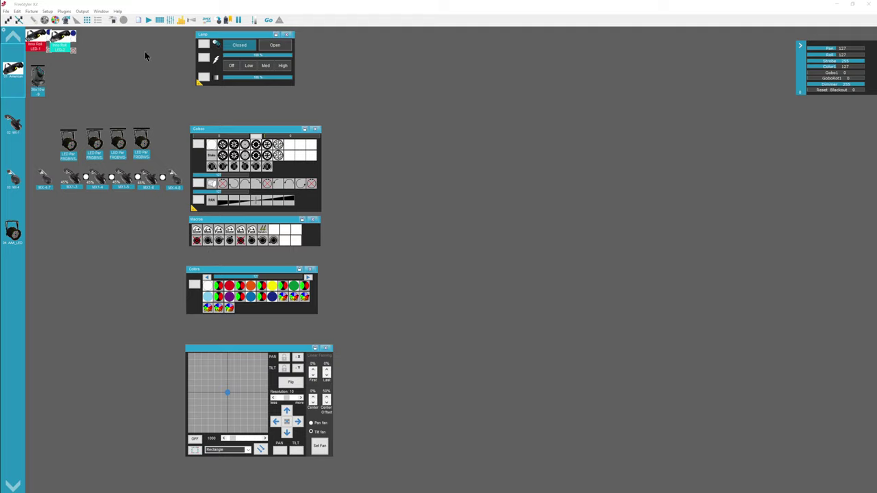
{"action": "left_click", "coordinate": [101, 11]}
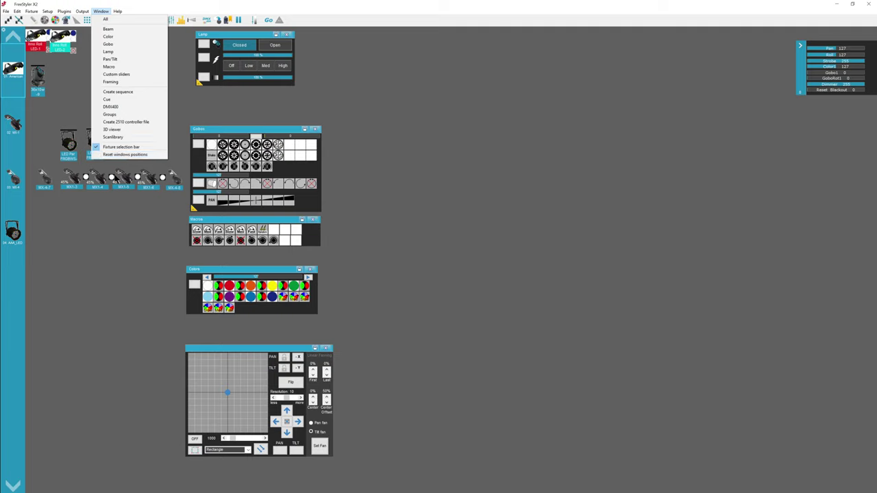
{"action": "left_click", "coordinate": [102, 155]}
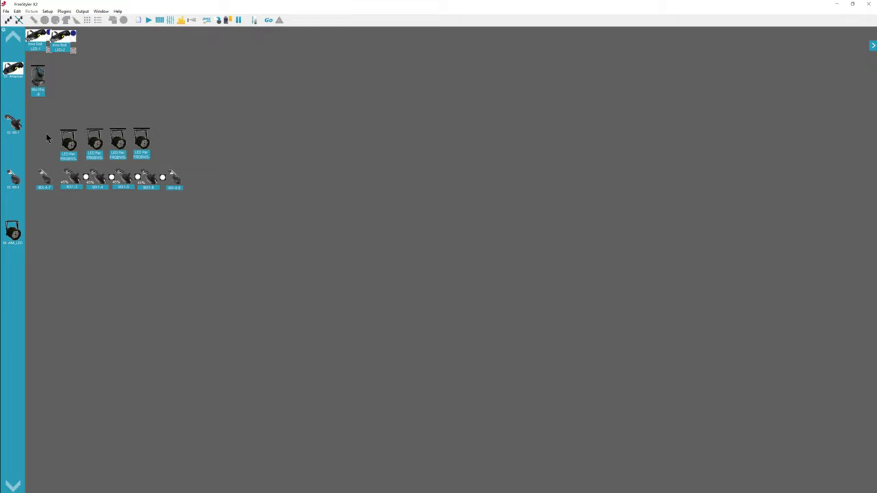
- Select the four LED Par fixtures together with a selection frame and clear the selection
{"action": "mouse_move", "coordinate": [37, 134]}
{"action": "left_mouse_down"}
{"action": "mouse_move", "coordinate": [155, 146]}
{"action": "mouse_move", "coordinate": [101, 124]}
{"action": "mouse_move", "coordinate": [50, 122]}
{"action": "left_mouse_up"}
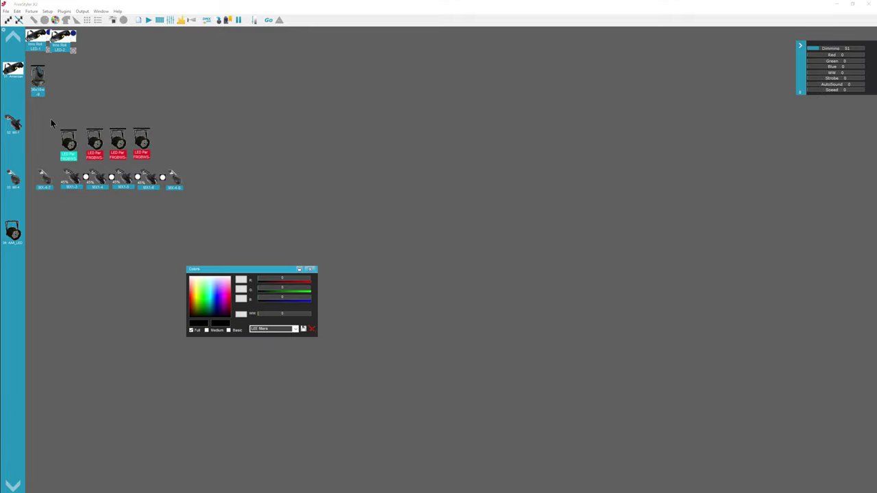
{"action": "left_click", "coordinate": [50, 124]}
{"action": "left_click_drag", "start_coordinate": [173, 166], "coordinate": [124, 132]}
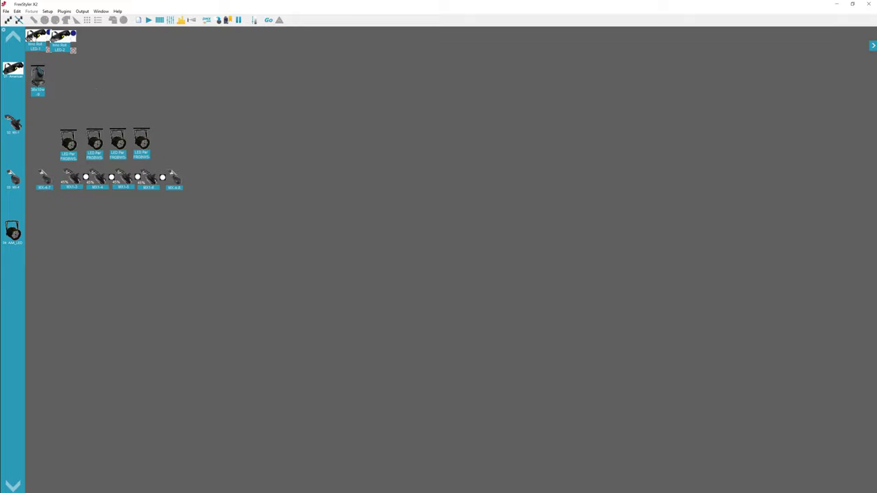
- Give Inno Roll LED-1 the third shaking gobo and the blue colour, with Roll at 10 and Pan at 170
{"action": "left_click", "coordinate": [33, 38]}
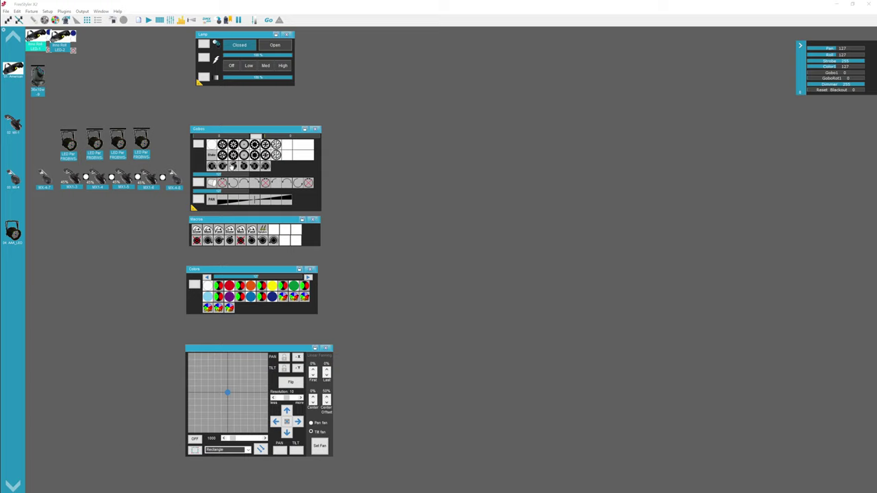
{"action": "left_click", "coordinate": [233, 166]}
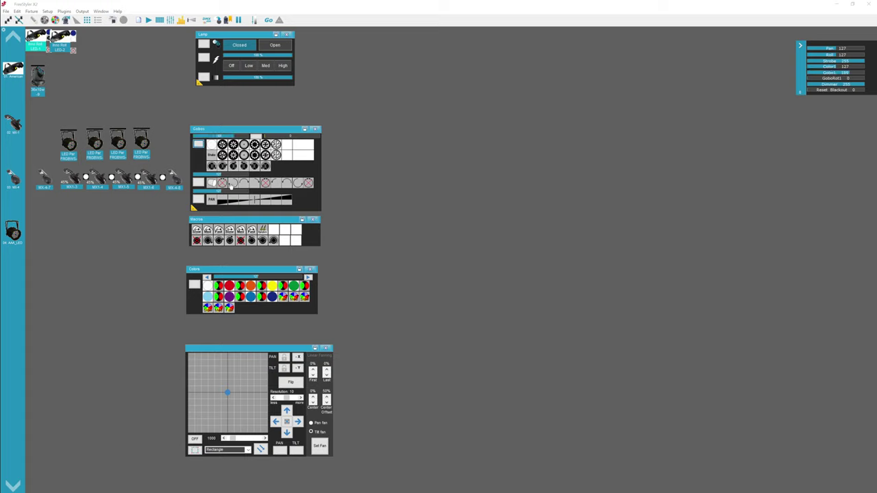
{"action": "left_click", "coordinate": [231, 184]}
{"action": "left_click_drag", "start_coordinate": [235, 203], "coordinate": [261, 204]}
{"action": "left_click", "coordinate": [253, 299]}
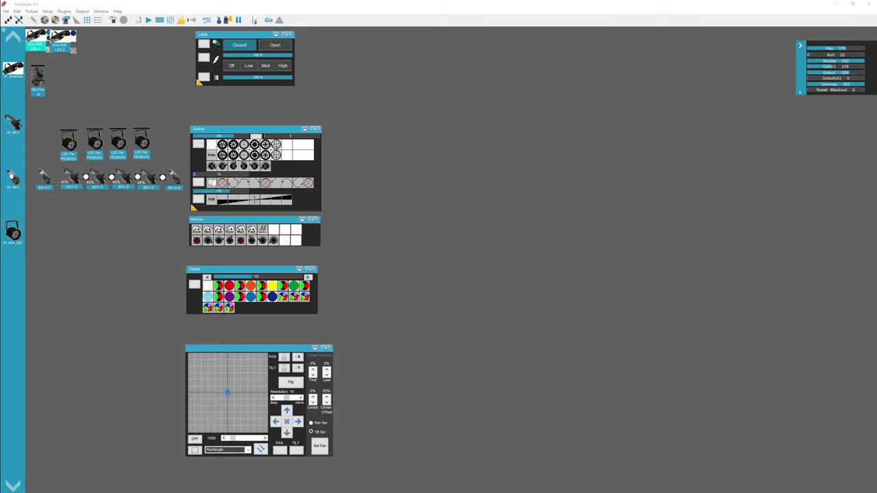
- Set the MX-4 group's colour to bright green and give the MX-1 group the green dotted gobo
{"action": "left_click", "coordinate": [12, 176]}
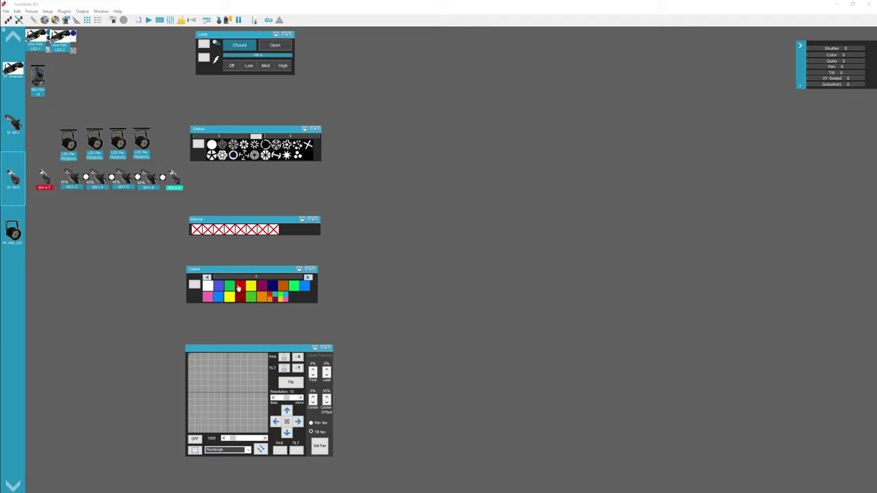
{"action": "left_click", "coordinate": [239, 287]}
{"action": "left_click", "coordinate": [288, 290]}
{"action": "left_click", "coordinate": [13, 122]}
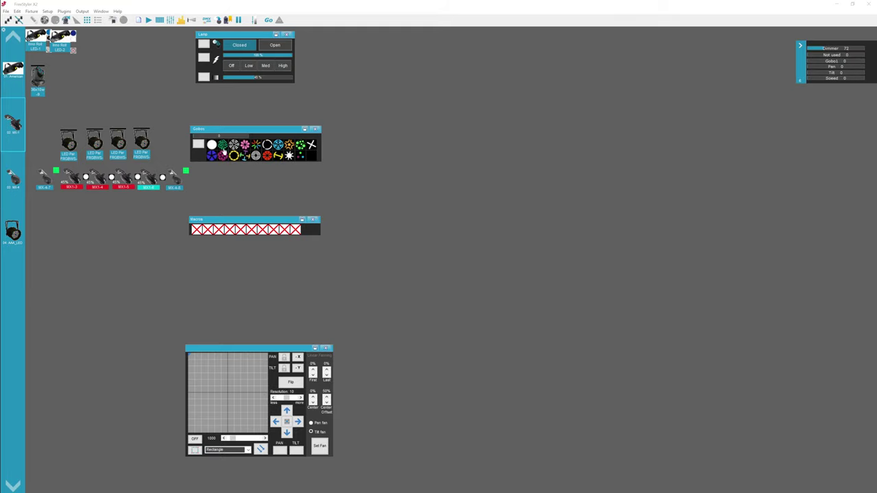
{"action": "left_click", "coordinate": [286, 149]}
- Set the LED Par group to red 220, green about 188, blue 161 and WW 128, with Dimming at 120
{"action": "left_click", "coordinate": [14, 229]}
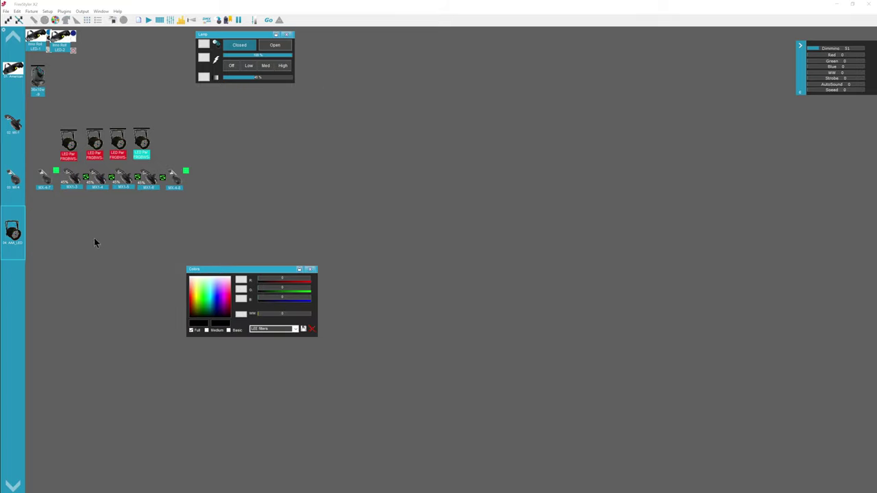
{"action": "left_click_drag", "start_coordinate": [289, 279], "coordinate": [305, 280]}
{"action": "left_click", "coordinate": [297, 291]}
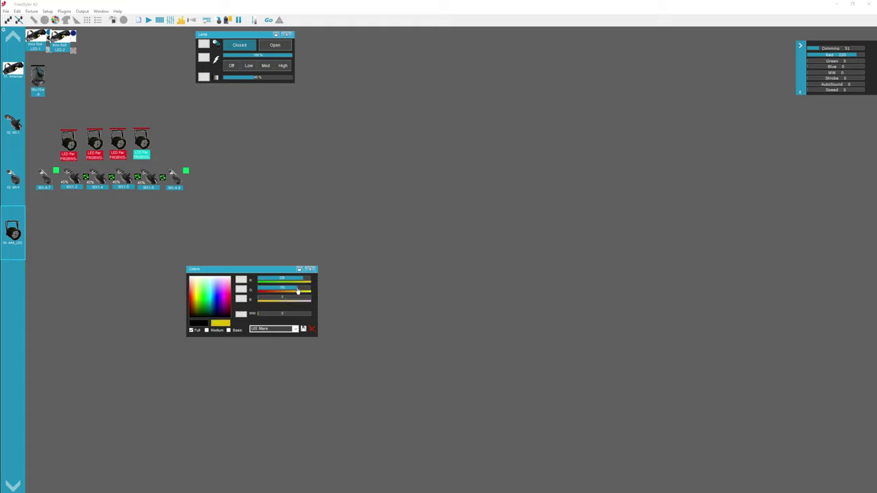
{"action": "left_click", "coordinate": [291, 299]}
{"action": "left_click", "coordinate": [290, 314]}
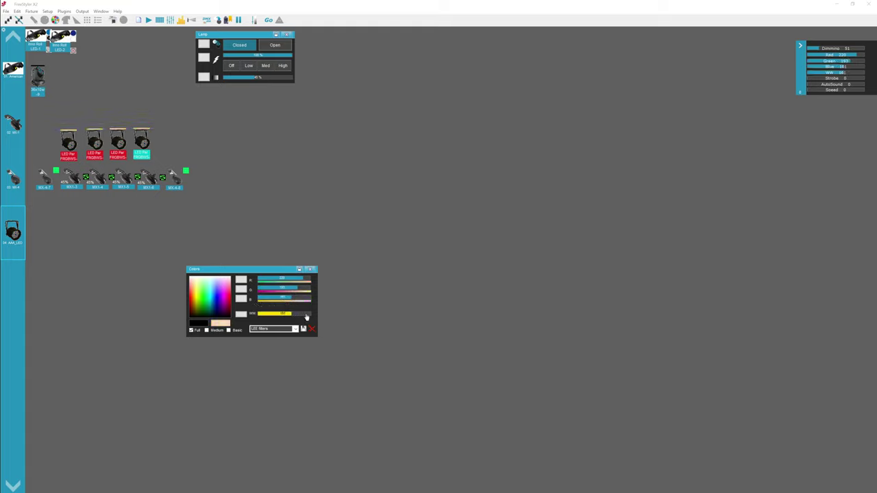
{"action": "left_click_drag", "start_coordinate": [307, 317], "coordinate": [296, 313]}
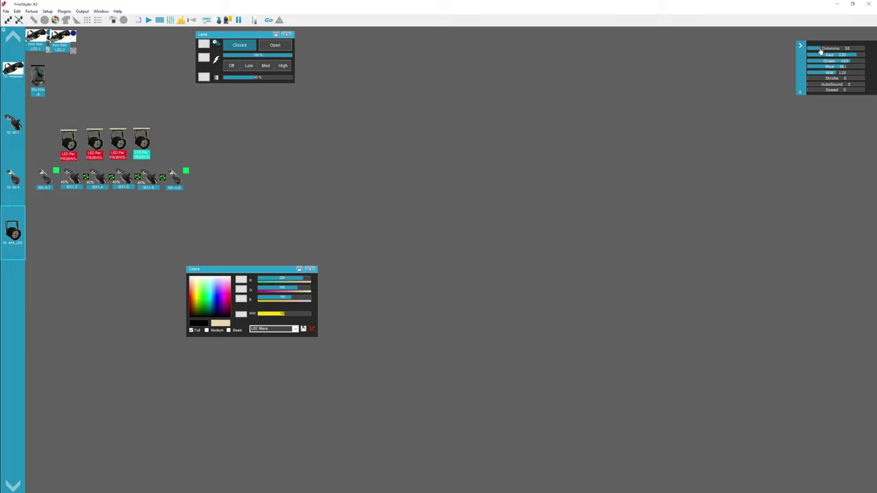
{"action": "mouse_move", "coordinate": [820, 49]}
{"action": "left_mouse_down"}
{"action": "mouse_move", "coordinate": [846, 51]}
{"action": "mouse_move", "coordinate": [835, 49]}
{"action": "left_mouse_up"}
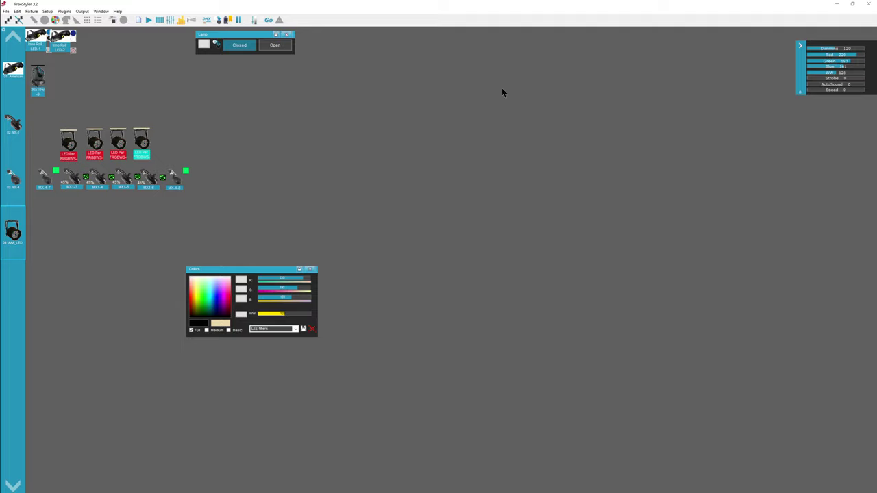
- Select all four LED Par fixtures together, set their Dimming to 75 and clear the selection
{"action": "left_click", "coordinate": [324, 129]}
{"action": "left_click_drag", "start_coordinate": [63, 118], "coordinate": [161, 161]}
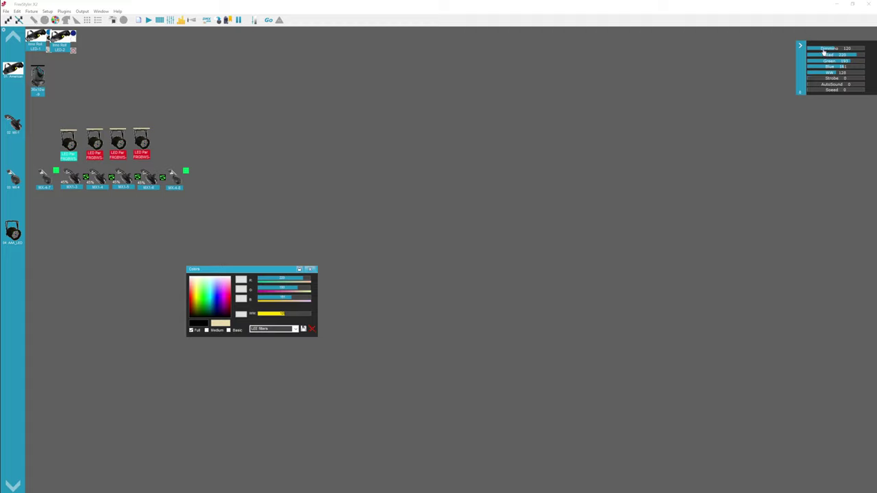
{"action": "left_click", "coordinate": [824, 50]}
{"action": "left_click", "coordinate": [163, 119]}
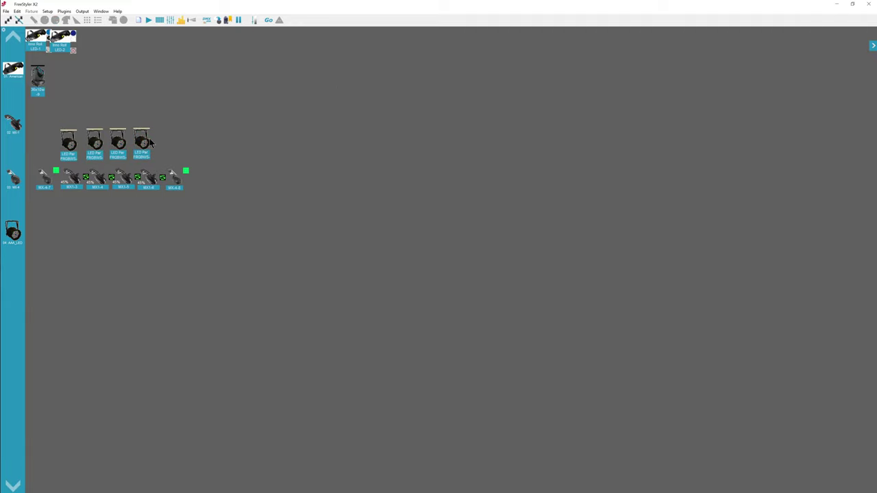
- Give the fourth and third LED Par fixtures a purple colour, using red 73, green 13 and blue 204 on the fourth
{"action": "left_click", "coordinate": [149, 140]}
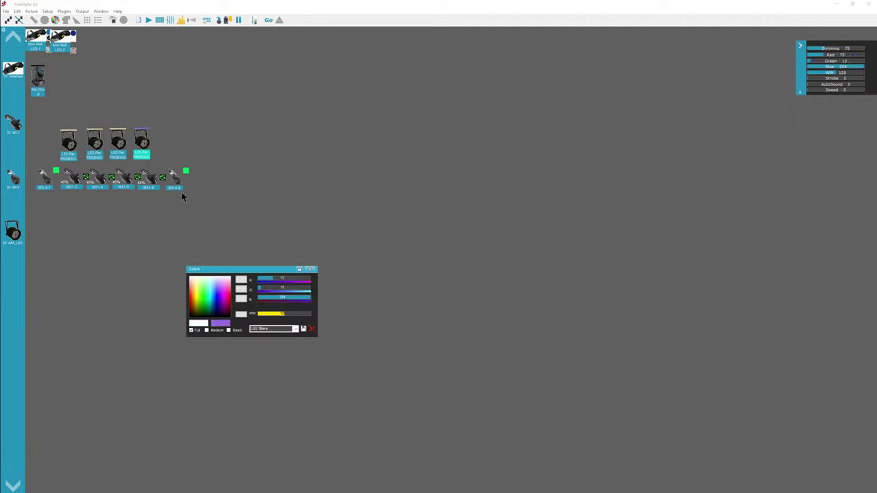
{"action": "left_click", "coordinate": [157, 118]}
{"action": "left_click", "coordinate": [118, 142]}
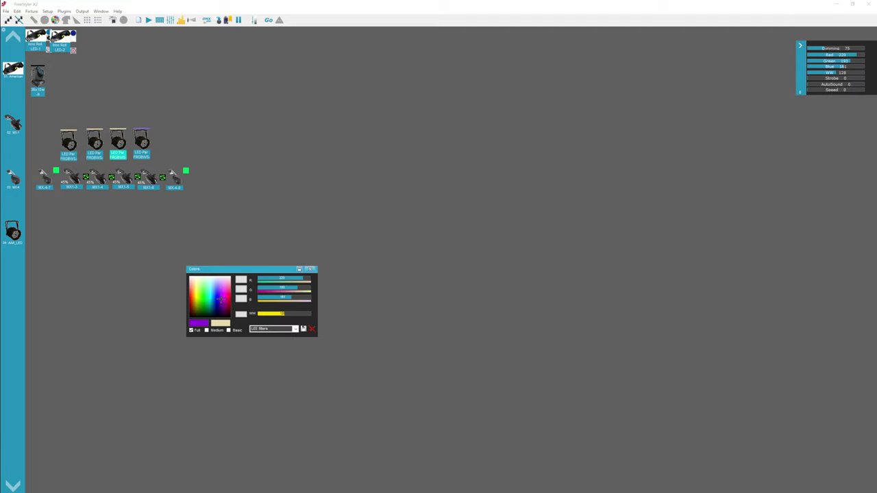
{"action": "left_click", "coordinate": [127, 110]}
- Colour the second LED Par fixture green and the first one pure red with green and blue at 0
{"action": "left_click", "coordinate": [103, 141]}
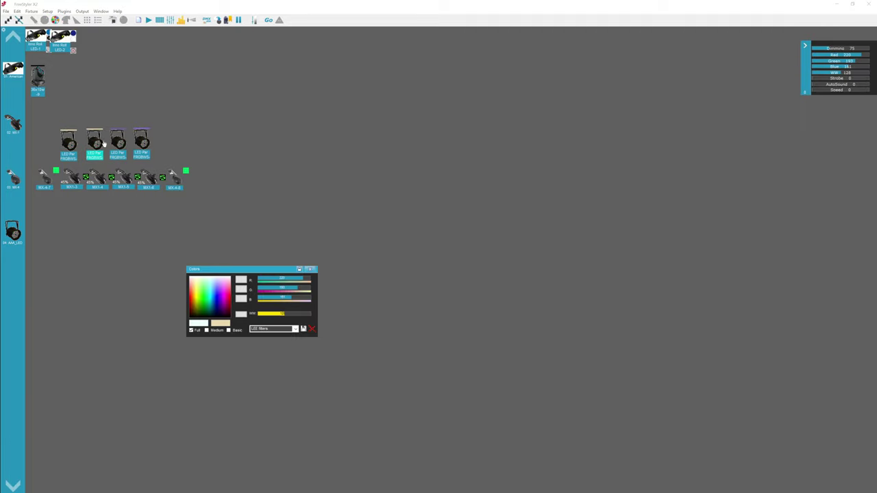
{"action": "left_click", "coordinate": [98, 107]}
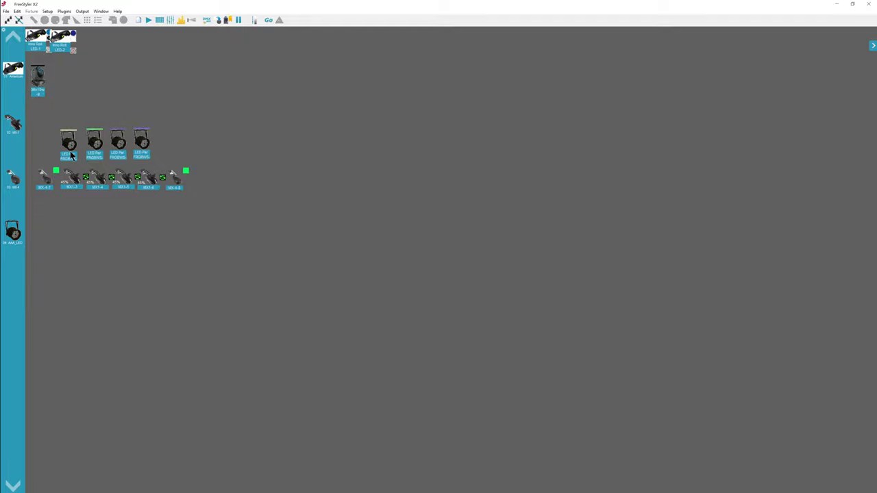
{"action": "left_click", "coordinate": [68, 146]}
{"action": "left_click", "coordinate": [231, 291]}
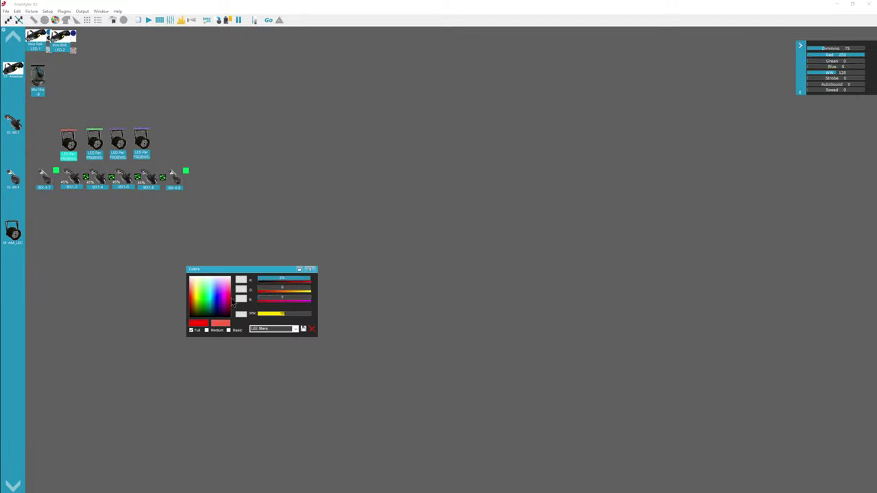
{"action": "left_click", "coordinate": [264, 231]}
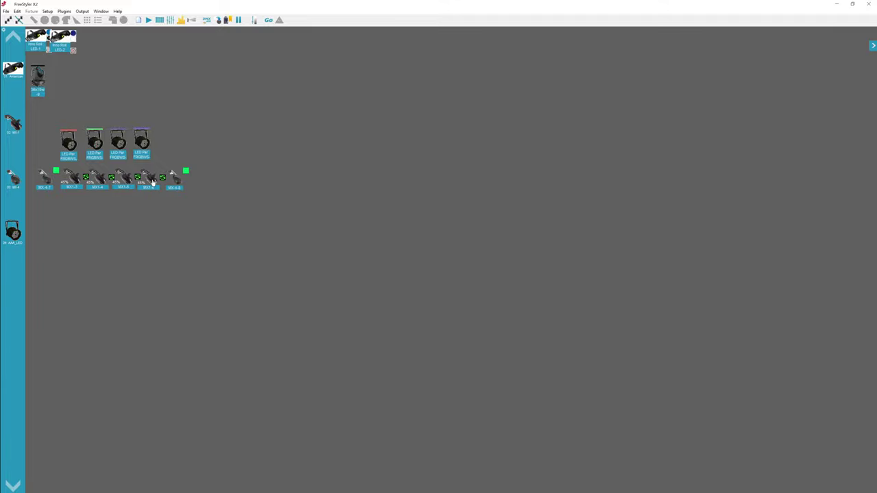
- Select the first MX1 fixture together with MX-4-7, set the MX-4-7 colour to dark red and clear the selection
{"action": "left_click", "coordinate": [70, 181]}
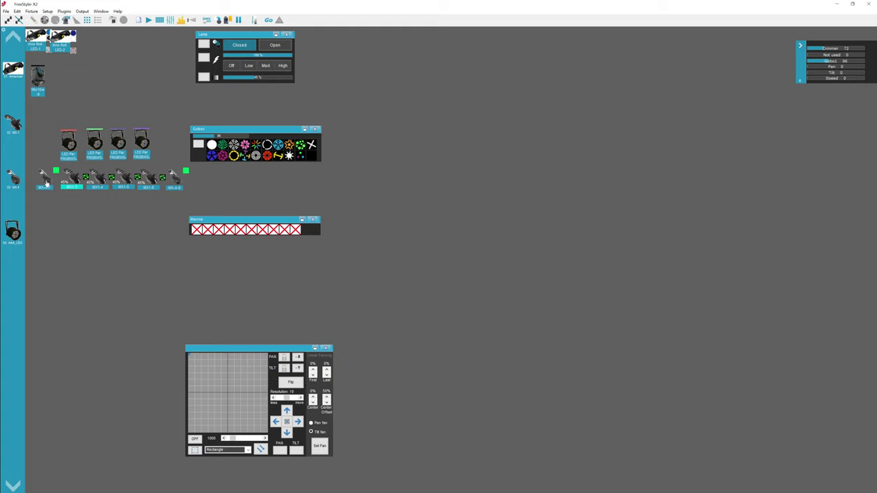
{"action": "left_click", "coordinate": [46, 183]}
{"action": "left_click", "coordinate": [238, 289]}
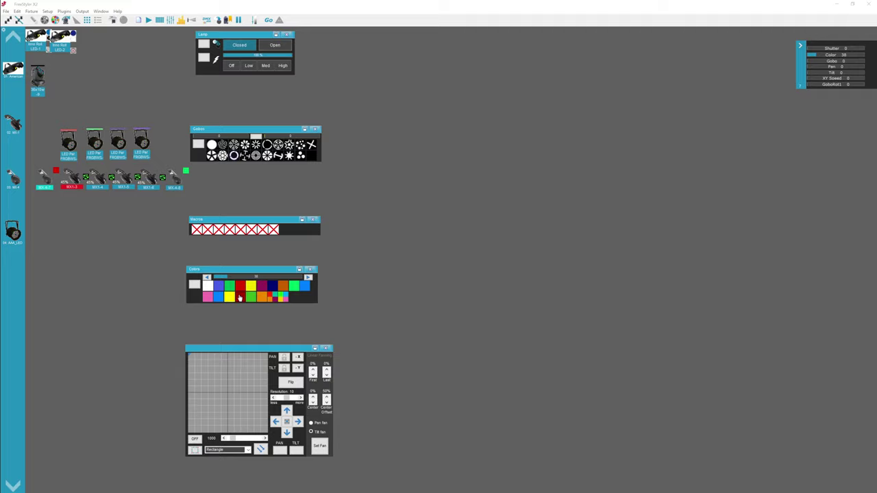
{"action": "left_click", "coordinate": [239, 299]}
{"action": "left_click", "coordinate": [66, 252]}
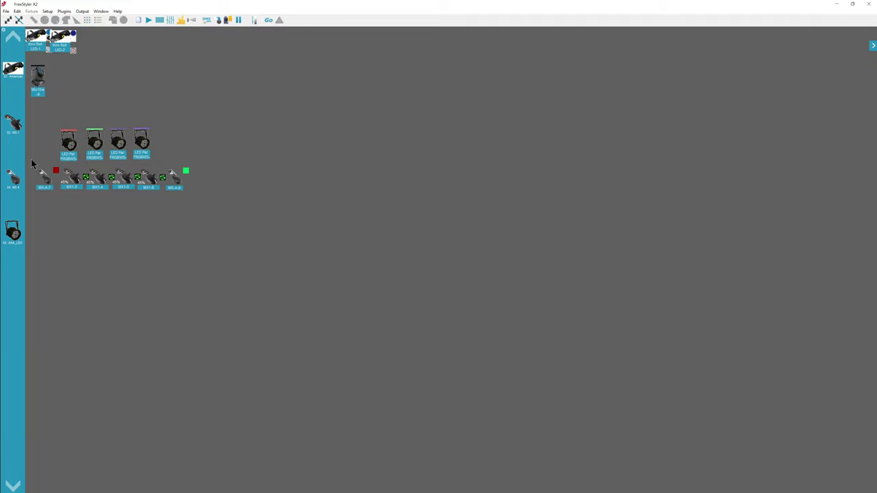
- Select all six MX-1 and MX-4 scanners and set their shared position to Pan 113 and Tilt 116
{"action": "left_click_drag", "start_coordinate": [30, 164], "coordinate": [224, 207]}
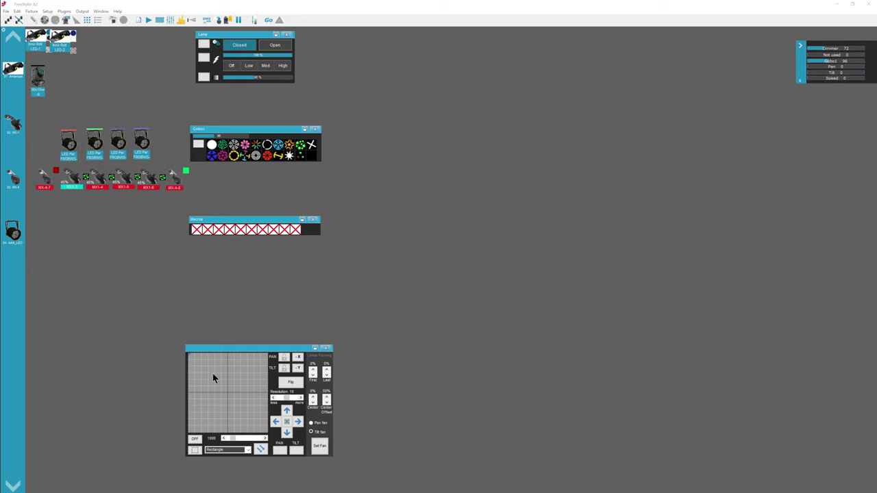
{"action": "left_click", "coordinate": [226, 357]}
{"action": "left_click_drag", "start_coordinate": [227, 357], "coordinate": [226, 426]}
{"action": "left_click", "coordinate": [224, 390]}
{"action": "left_click", "coordinate": [158, 245]}
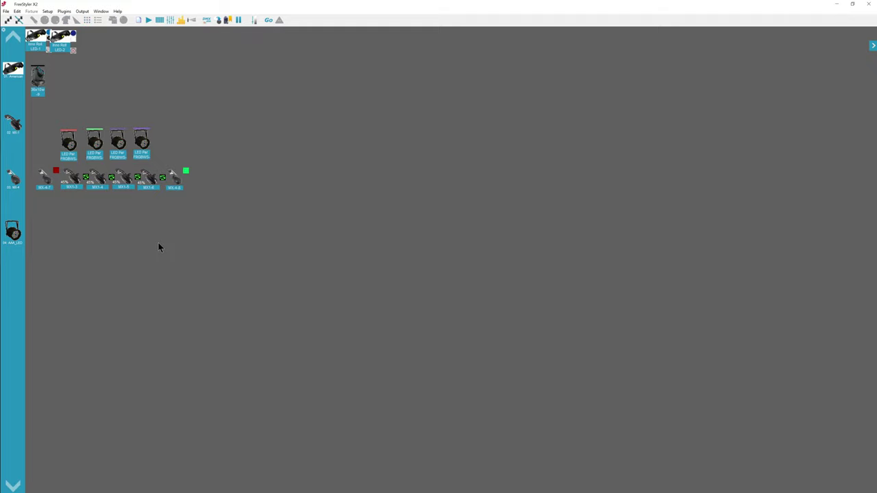
- Select the two outer MX-4 scanners and move their position down to near the lower end of the pan/tilt grid's centre line
{"action": "left_click", "coordinate": [170, 177]}
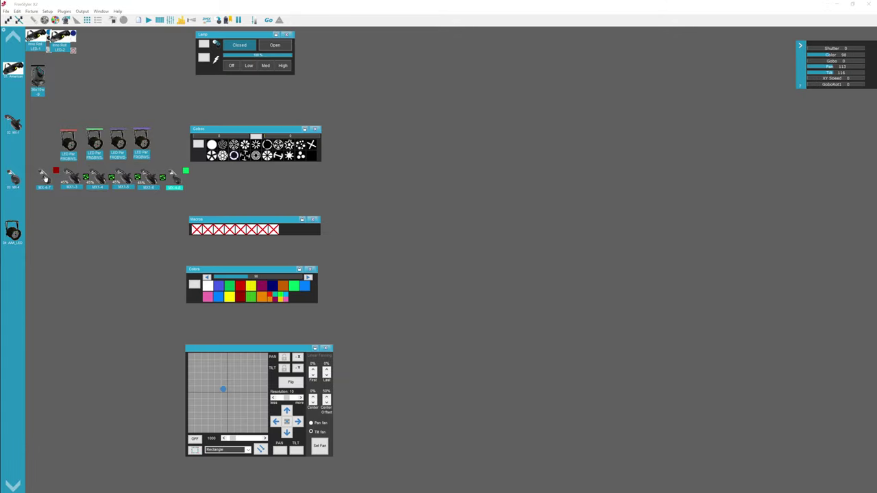
{"action": "left_click", "coordinate": [44, 178]}
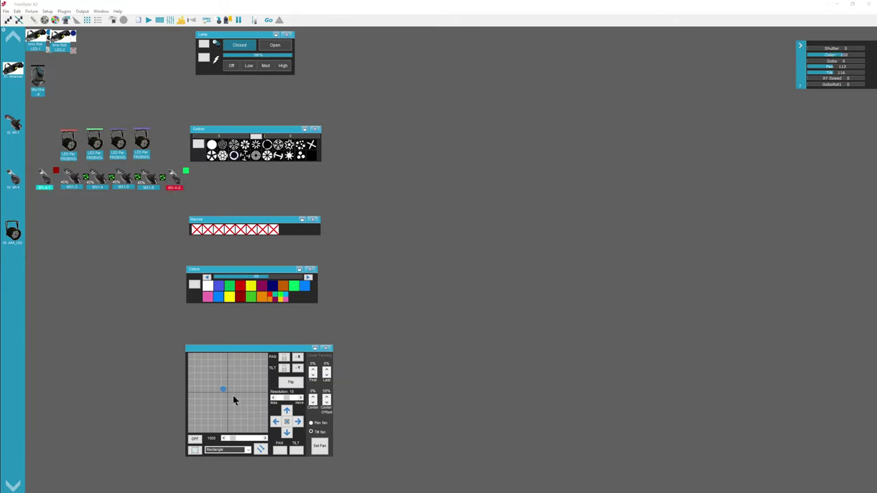
{"action": "left_click_drag", "start_coordinate": [225, 389], "coordinate": [226, 419]}
{"action": "left_click", "coordinate": [155, 209]}
- Select the four MX1 scanners, position them at Pan 127 and Tilt 29, and give them the blue gobo at value 72
{"action": "left_click_drag", "start_coordinate": [155, 207], "coordinate": [65, 166]}
{"action": "left_click_drag", "start_coordinate": [236, 391], "coordinate": [227, 360]}
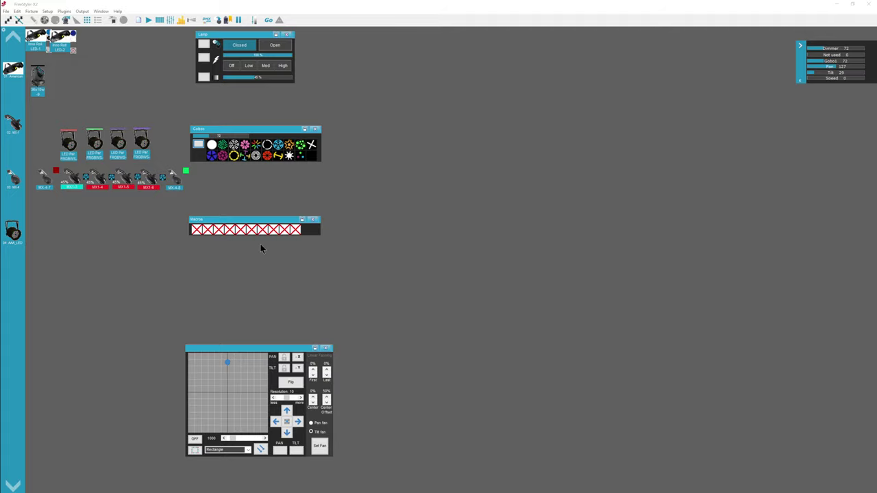
{"action": "left_click", "coordinate": [278, 276]}
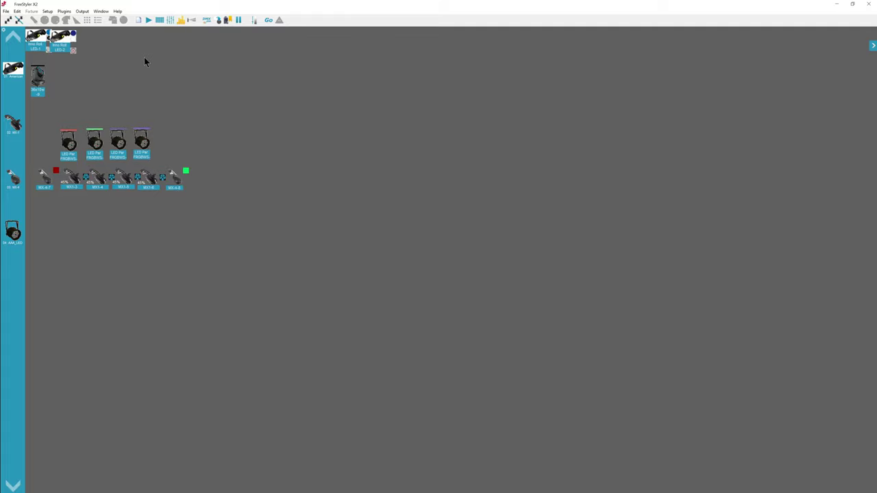
- Open the cue and sequence windows and place the cue window beside the sequence window so they do not overlap
{"action": "left_click", "coordinate": [139, 21]}
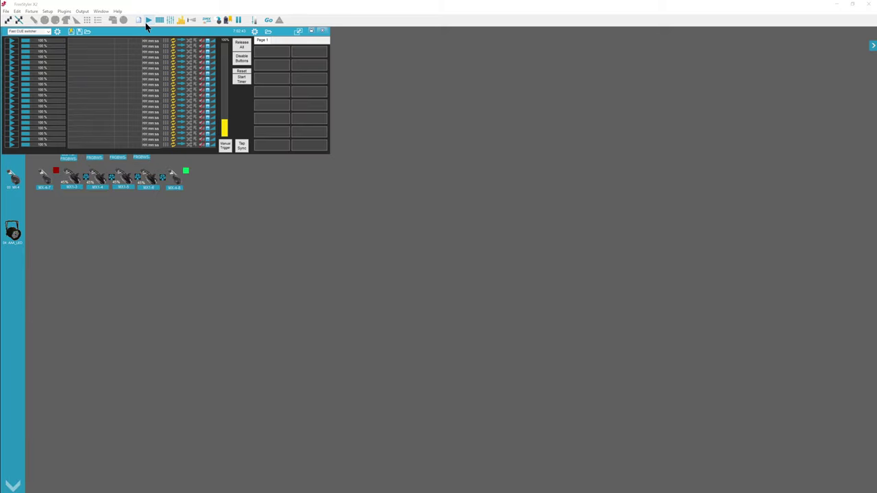
{"action": "left_click_drag", "start_coordinate": [144, 34], "coordinate": [317, 45]}
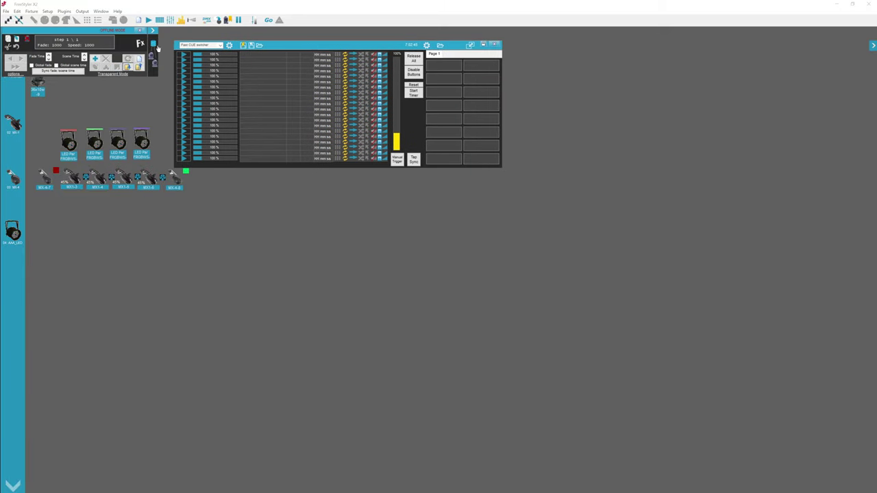